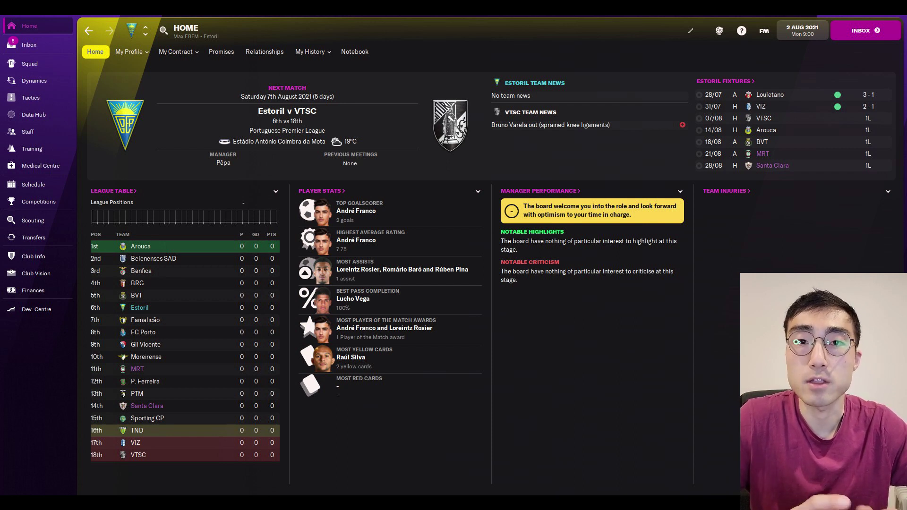
Switch the game to windowed mode and open the EBTS v22.1 training schedule for editing
key(alt+Return)
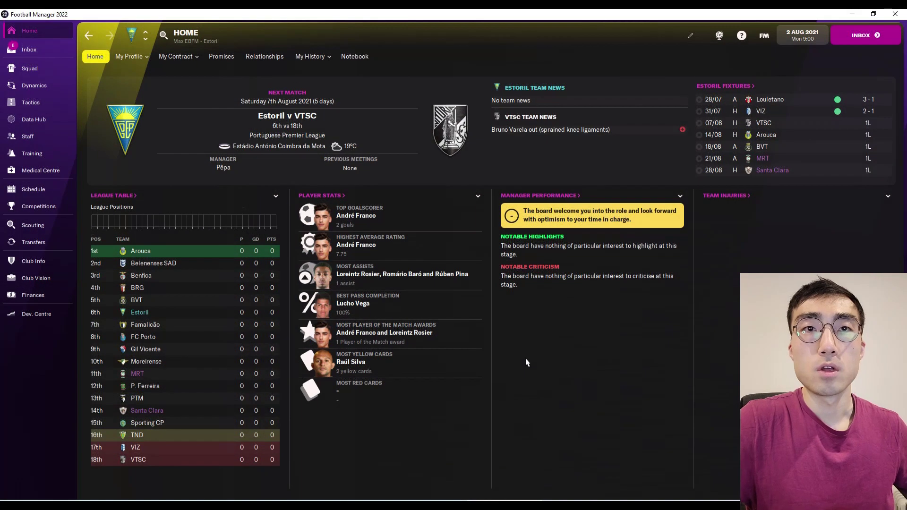
click(52, 153)
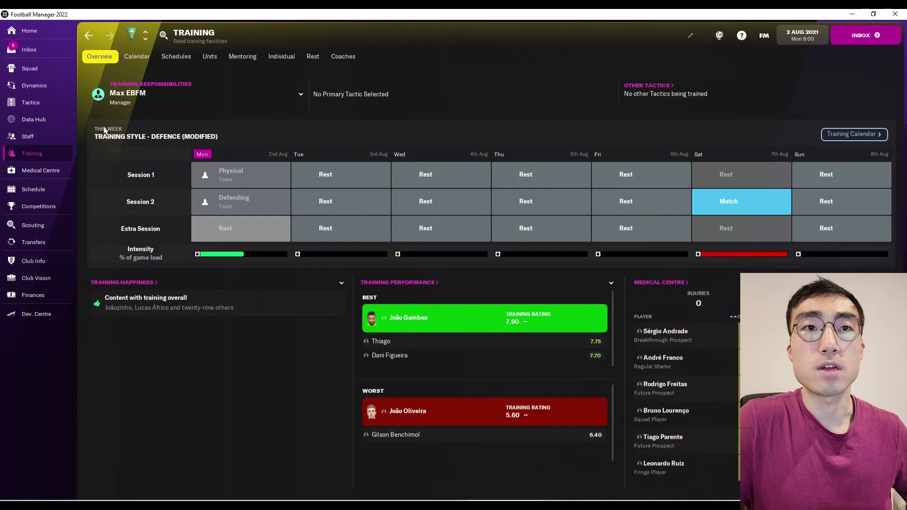
click(183, 56)
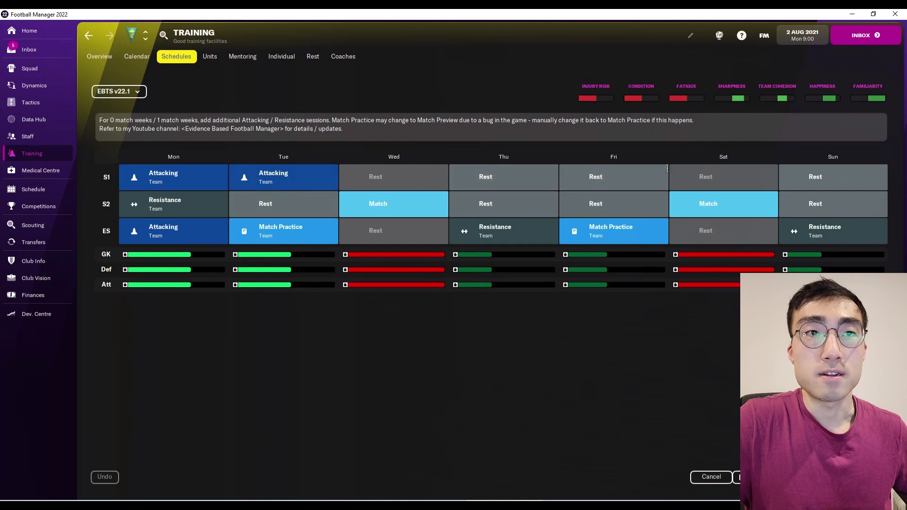
click(112, 94)
click(117, 94)
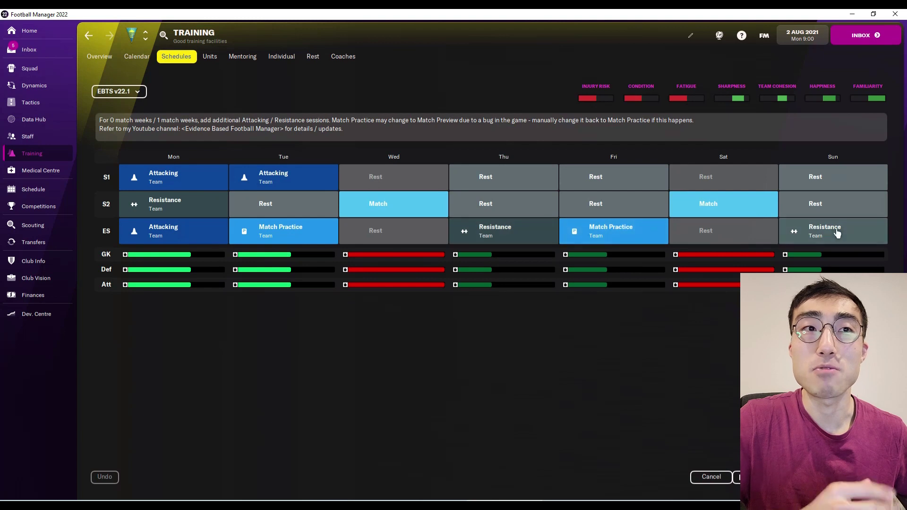
Inspect the details of the Rest sessions on Thursday and Friday, leaving the sessions as they are
click(502, 182)
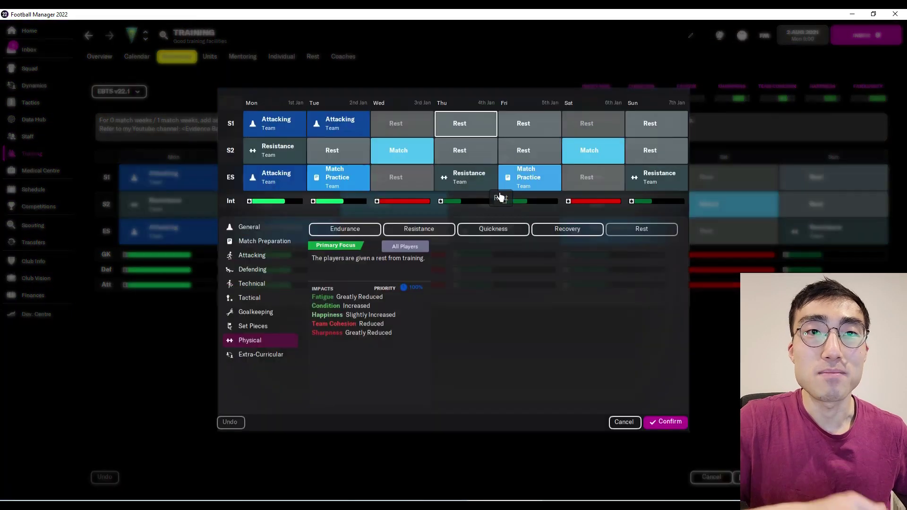
click(524, 136)
click(487, 156)
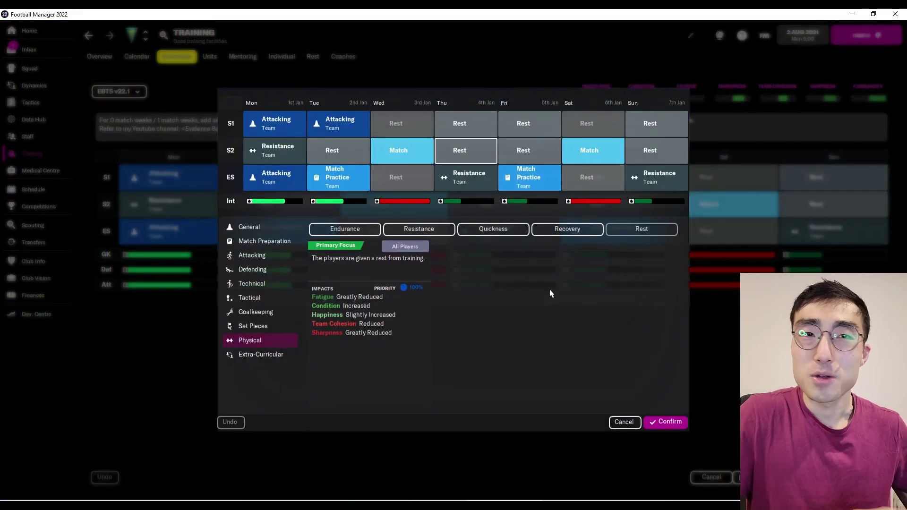
click(664, 427)
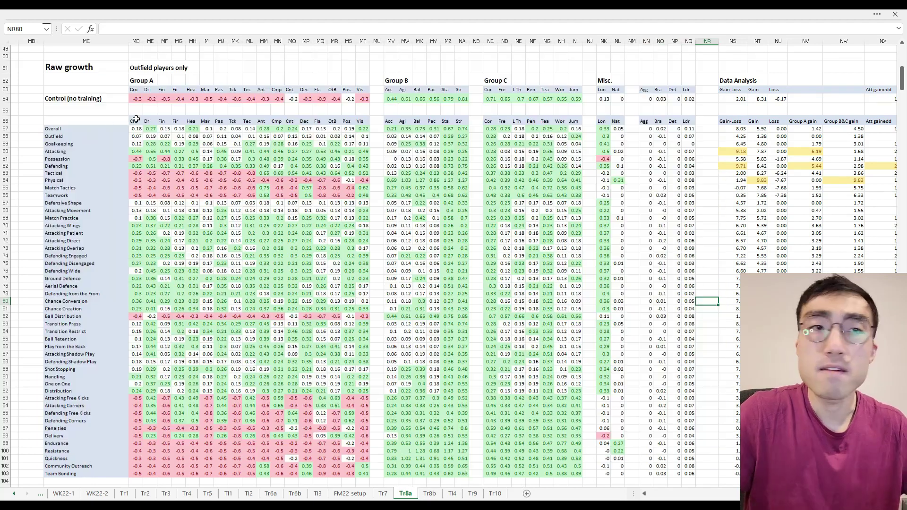
In the Excel workbook, examine the Raw growth table of training sessions for outfield players on sheet Tr8a
drag(56, 127, 595, 407)
scroll(375, 290, down, 1)
click(98, 378)
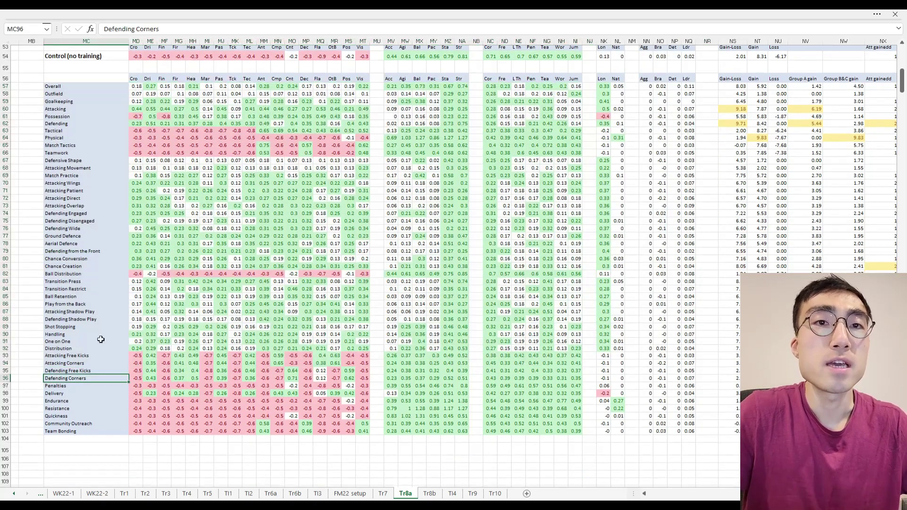
scroll(94, 331, up, 3)
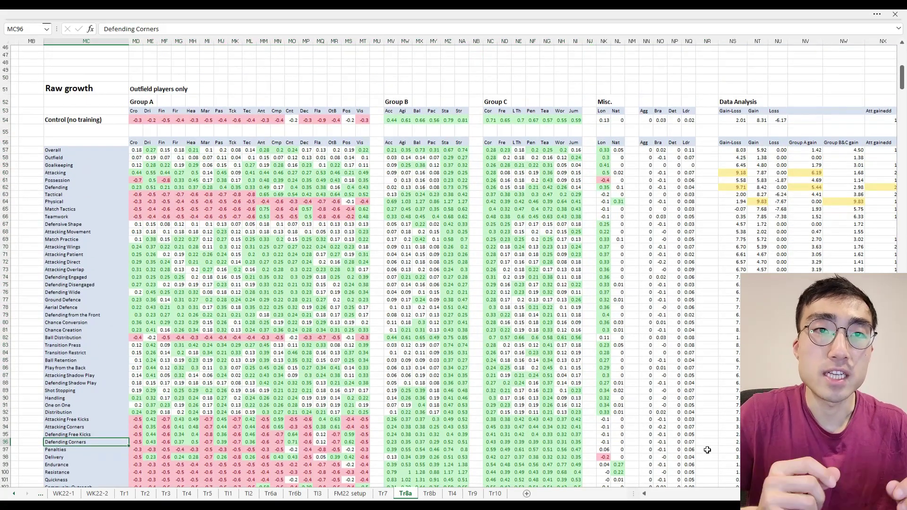
drag(104, 151, 591, 180)
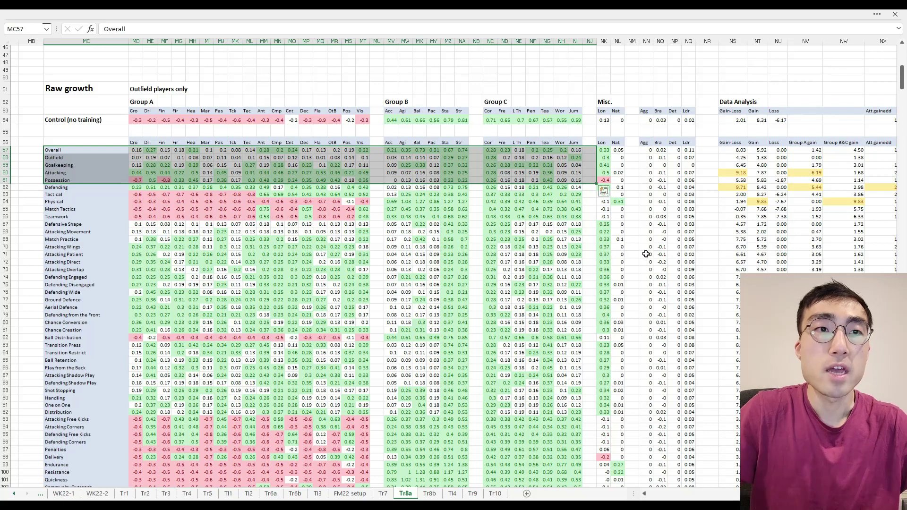
click(704, 254)
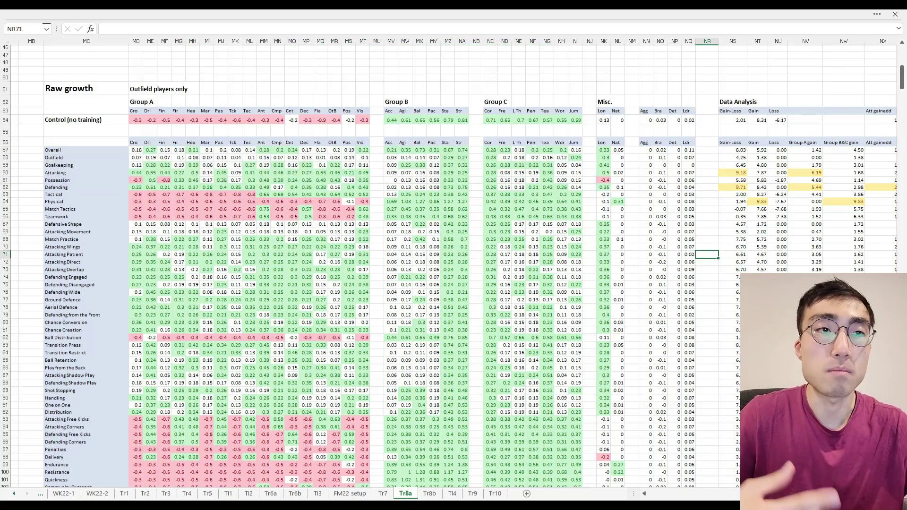
Highlight the Attacking, Match Practice and Resistance rows in the Data Analysis table to compare their gains and losses
scroll(458, 263, right, 3)
scroll(454, 263, left, 5)
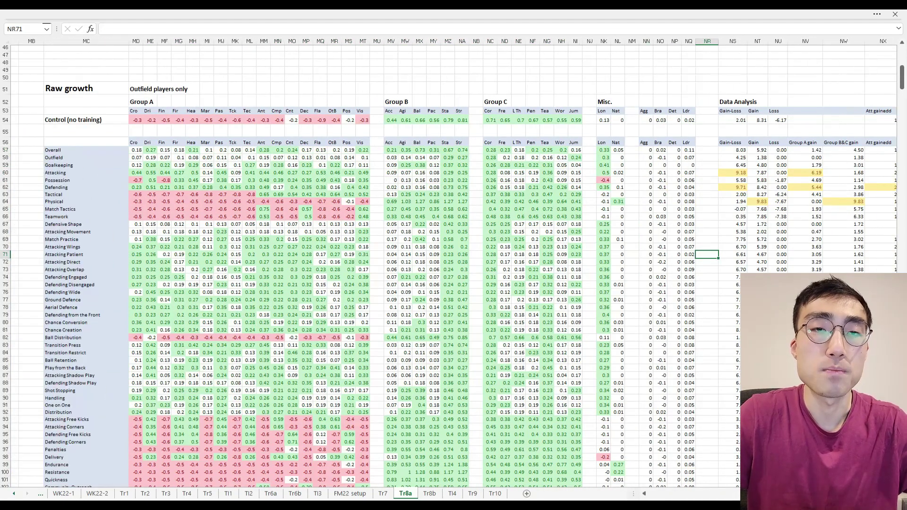
scroll(453, 262, right, 6)
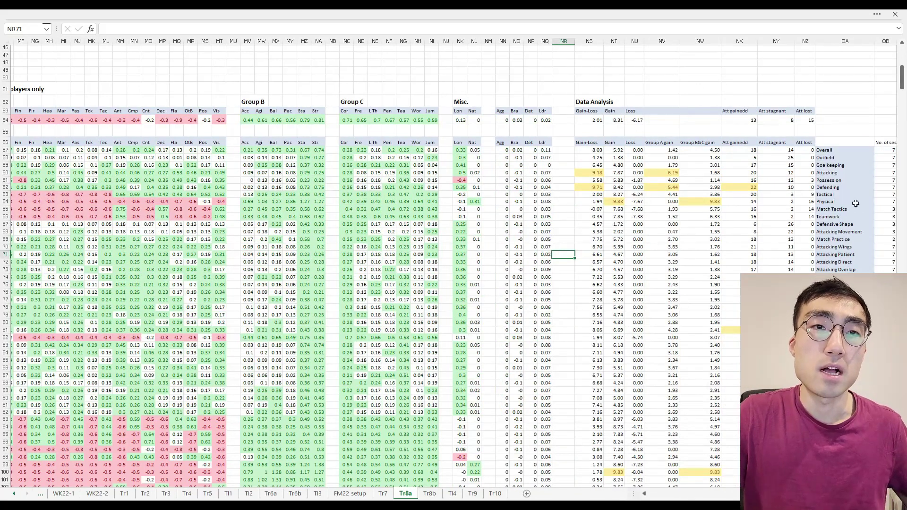
click(885, 360)
scroll(724, 176, right, 4)
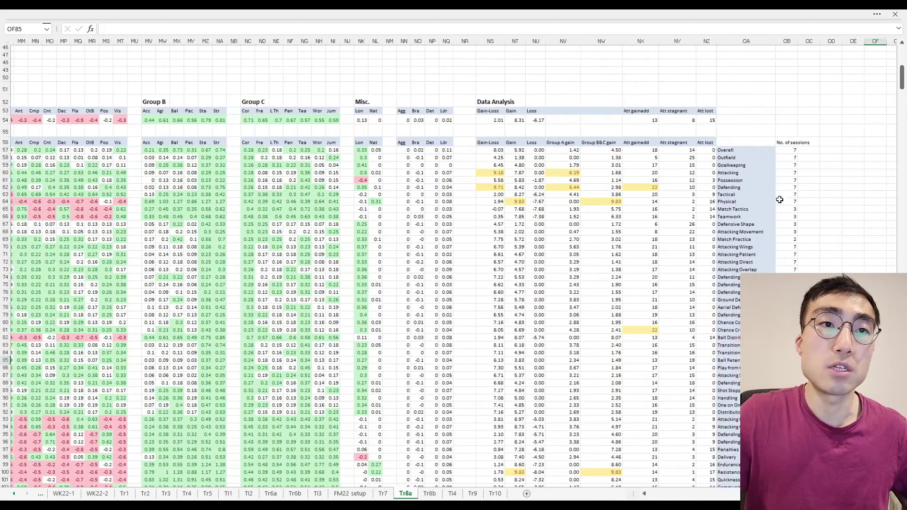
scroll(725, 176, right, 1)
drag(708, 173, 432, 174)
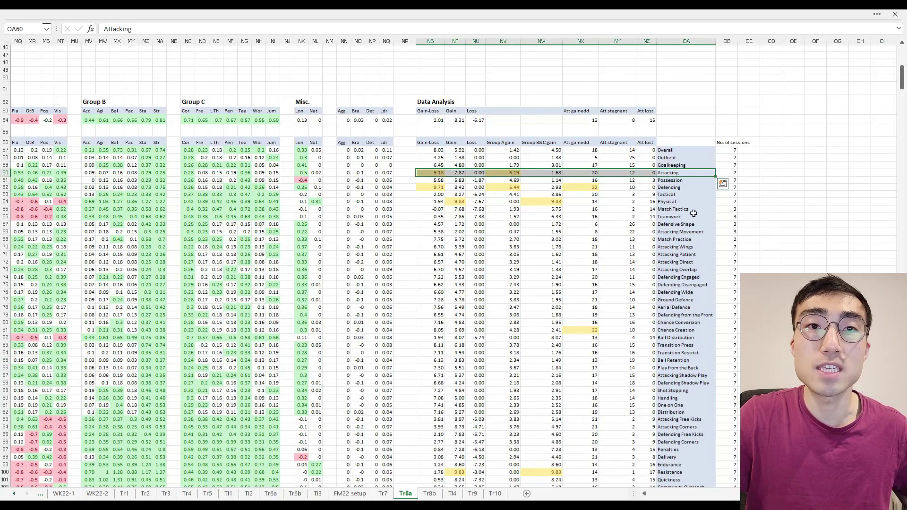
drag(693, 240, 432, 240)
scroll(579, 323, down, 1)
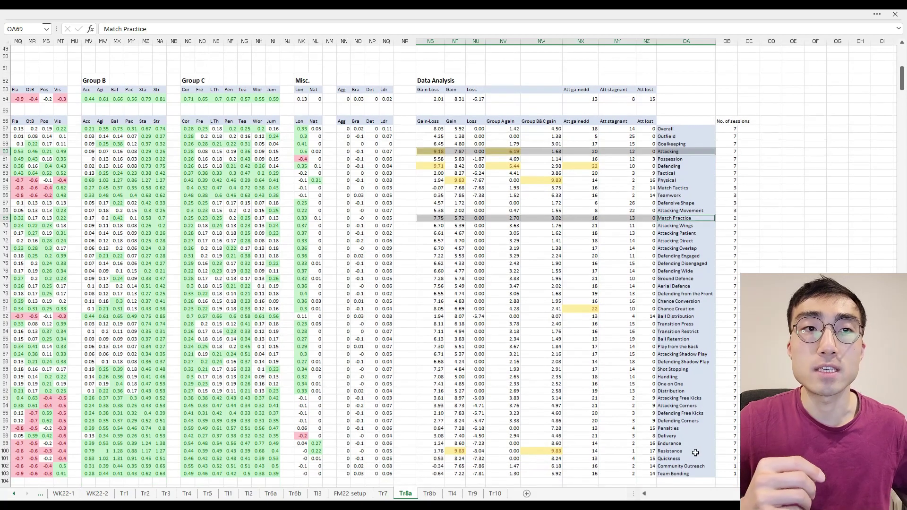
drag(694, 452, 437, 450)
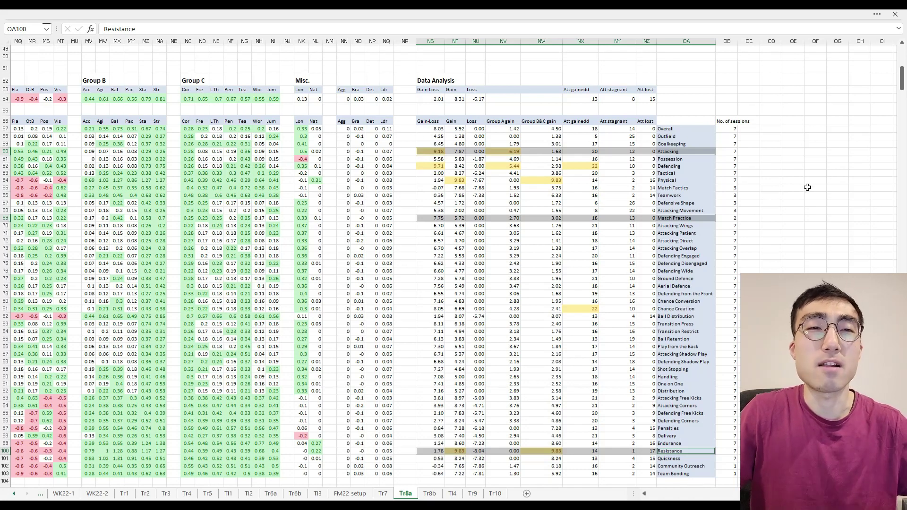
scroll(807, 187, left, 1)
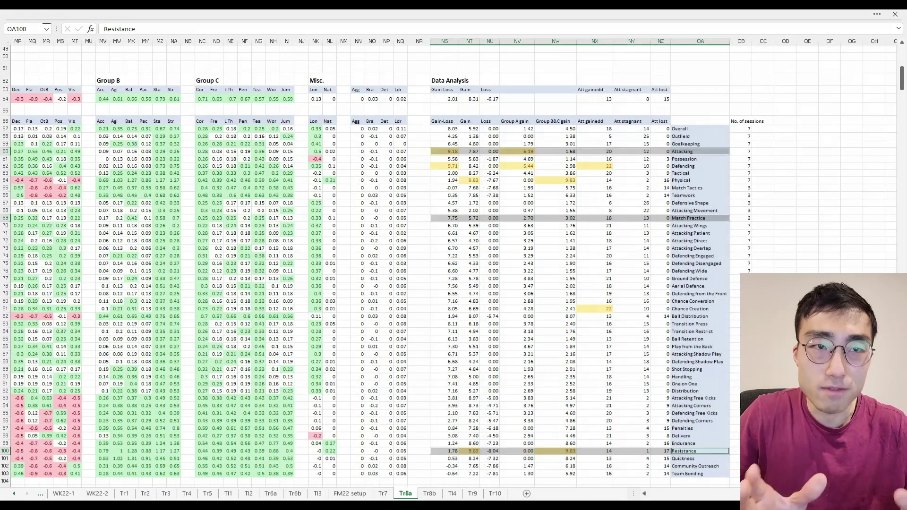
click(794, 250)
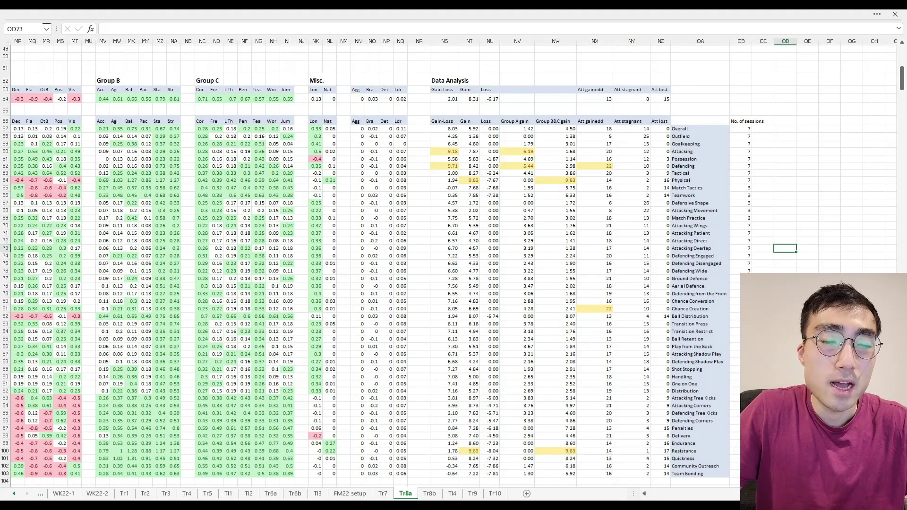
Examine the Difference in growth table for outfield players on the same sheet
scroll(454, 263, left, 20)
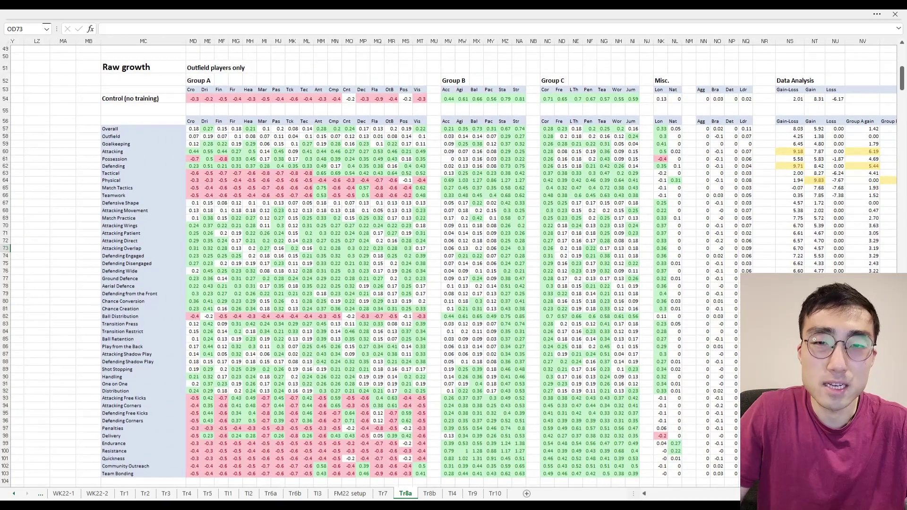
scroll(454, 263, left, 20)
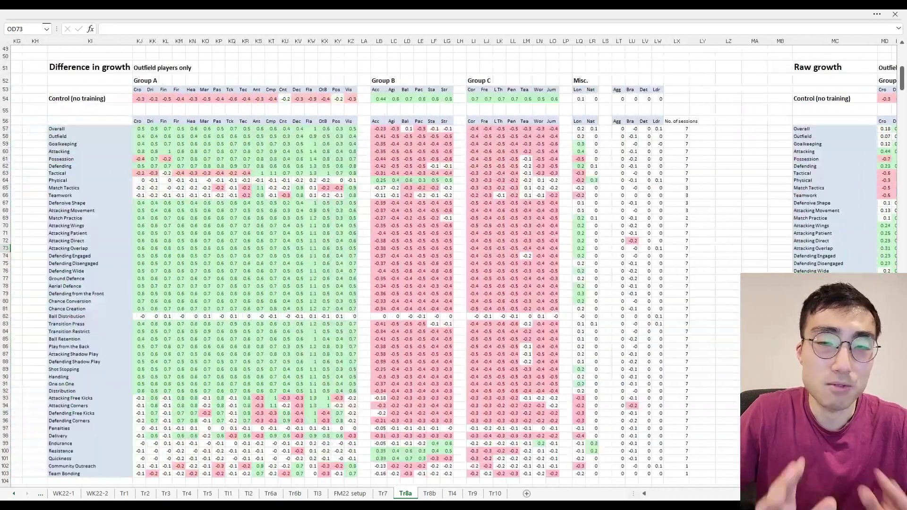
scroll(454, 263, right, 3)
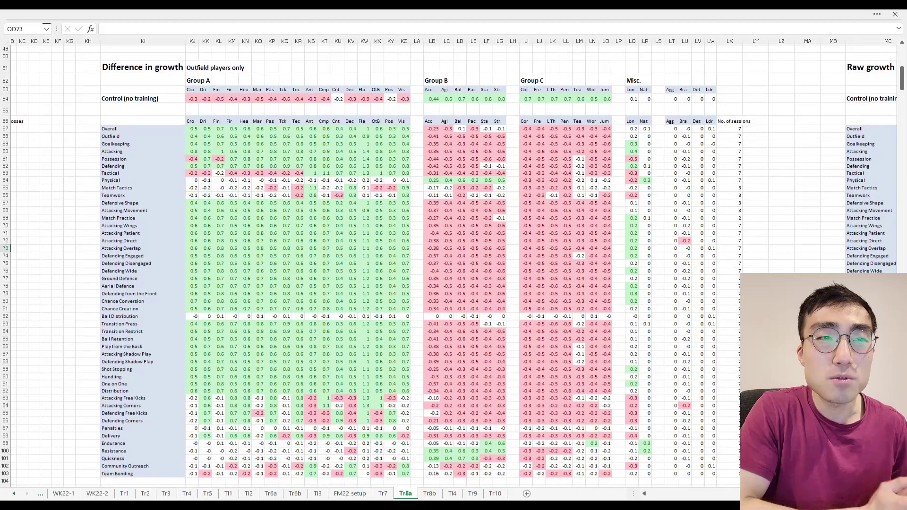
click(781, 413)
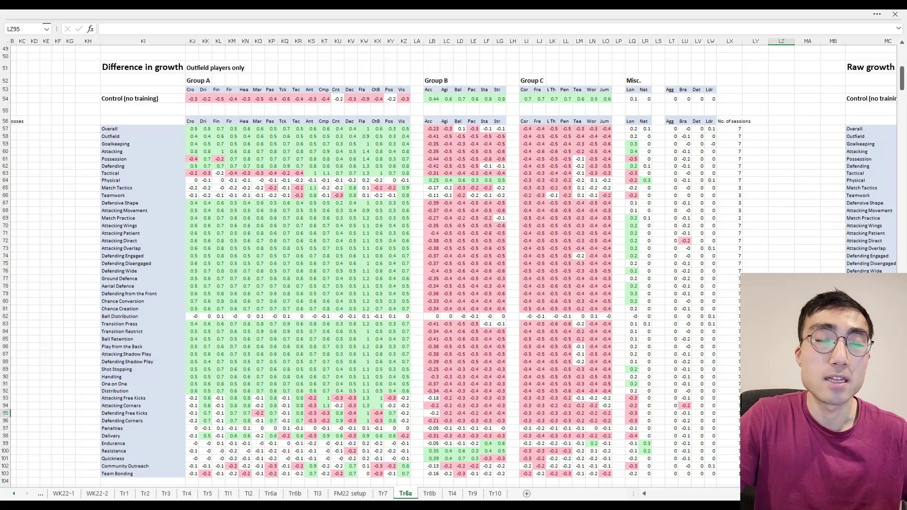
scroll(453, 263, right, 15)
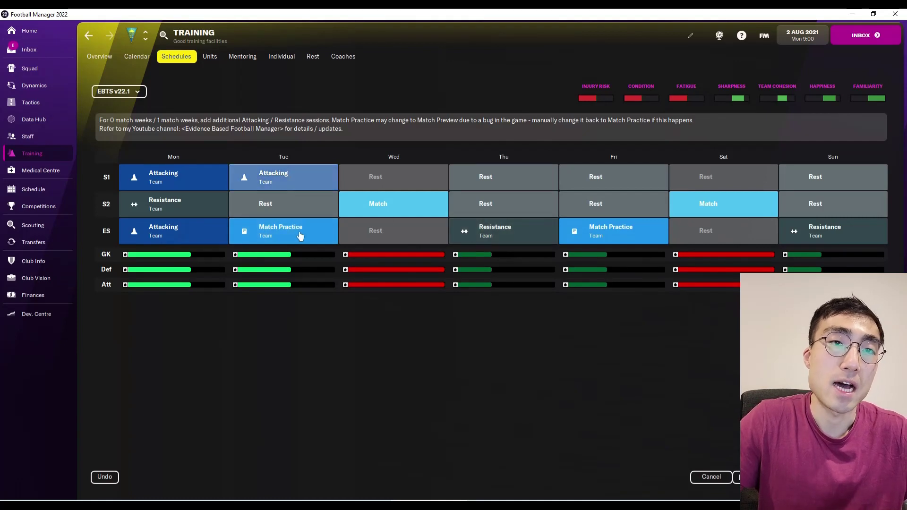
Back in Football Manager, review the details of Tuesday's Attacking and Match Practice sessions and Thursday's Resistance session
click(313, 182)
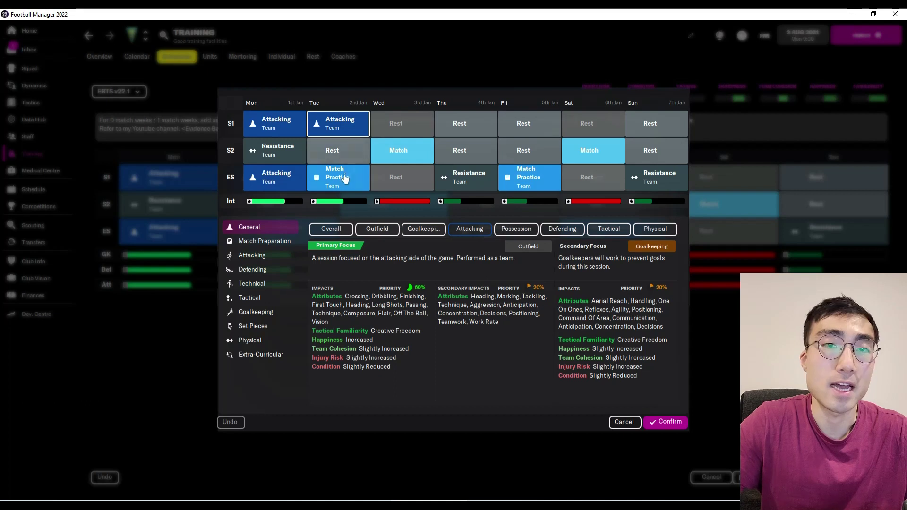
click(345, 178)
click(470, 184)
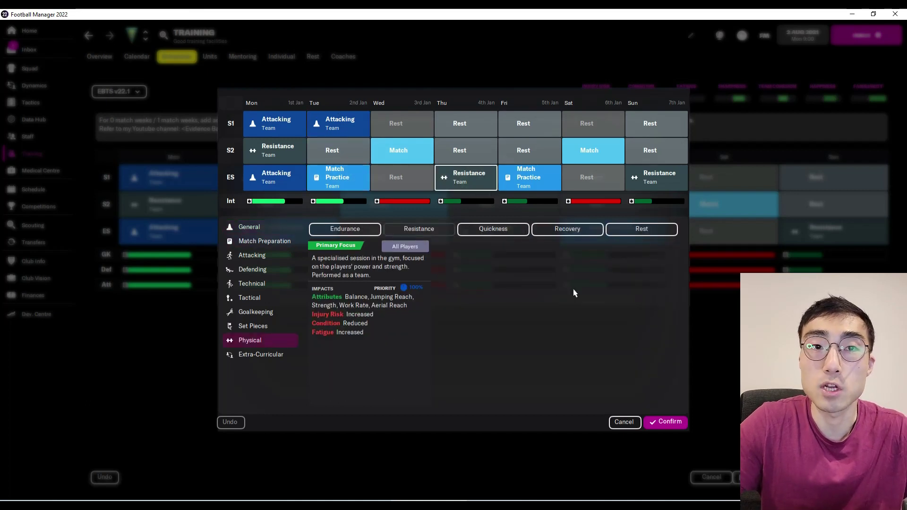
click(628, 422)
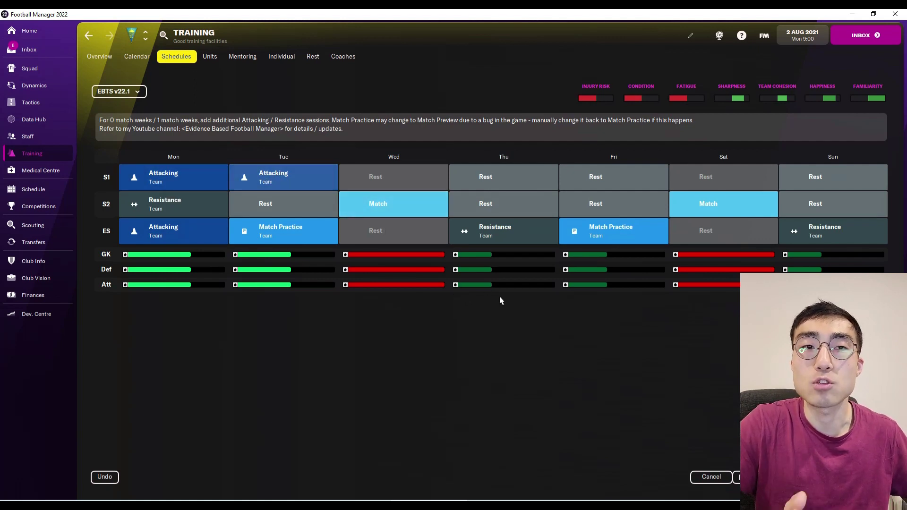
Replace the Wednesday and Saturday matches in the schedule with Rest sessions
click(421, 210)
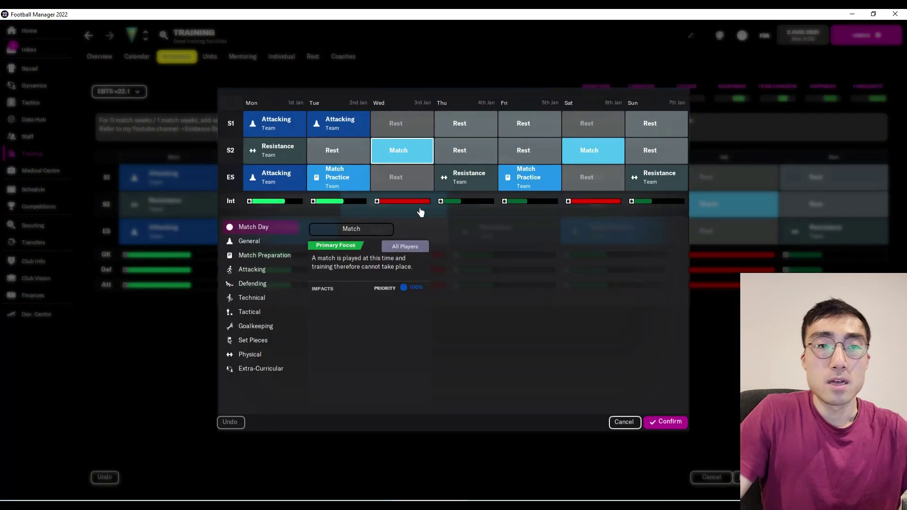
click(274, 355)
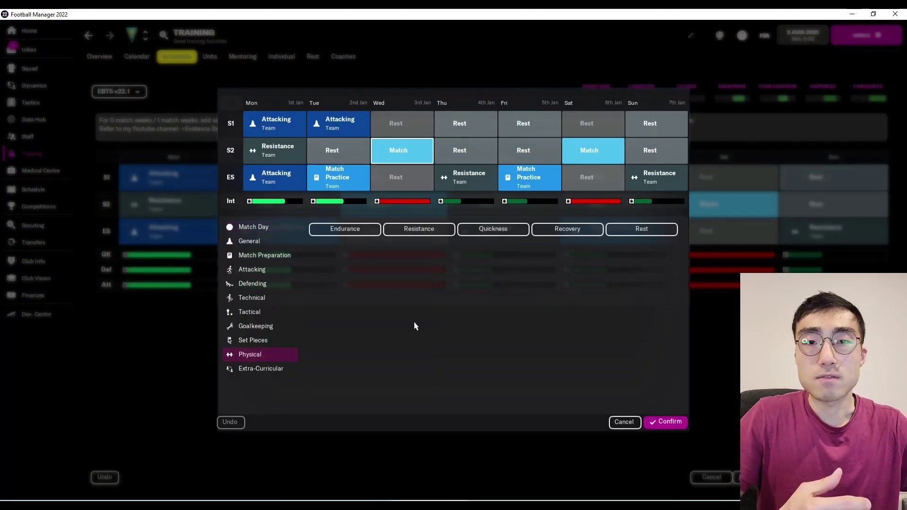
click(620, 232)
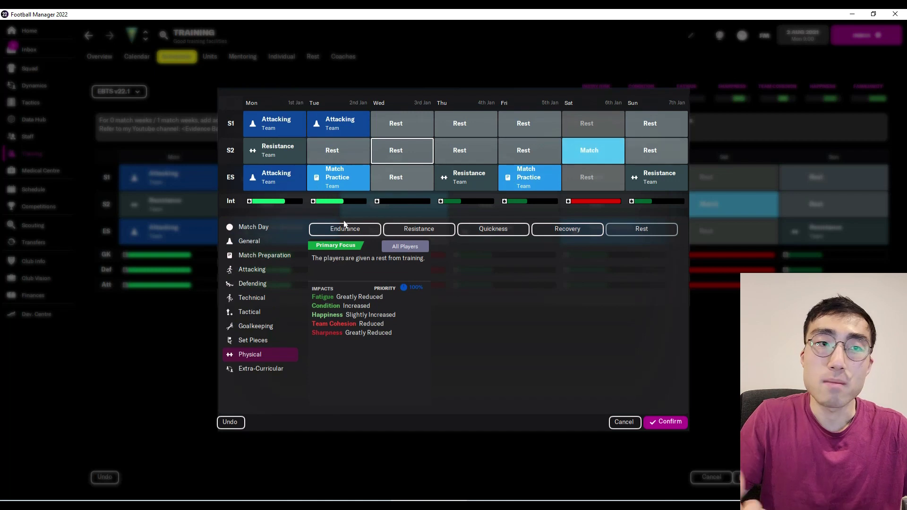
click(609, 149)
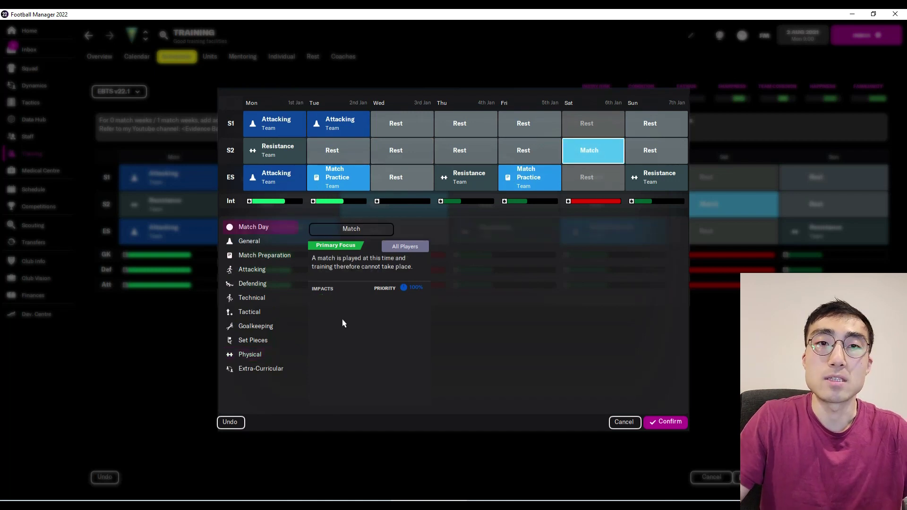
click(272, 355)
click(627, 232)
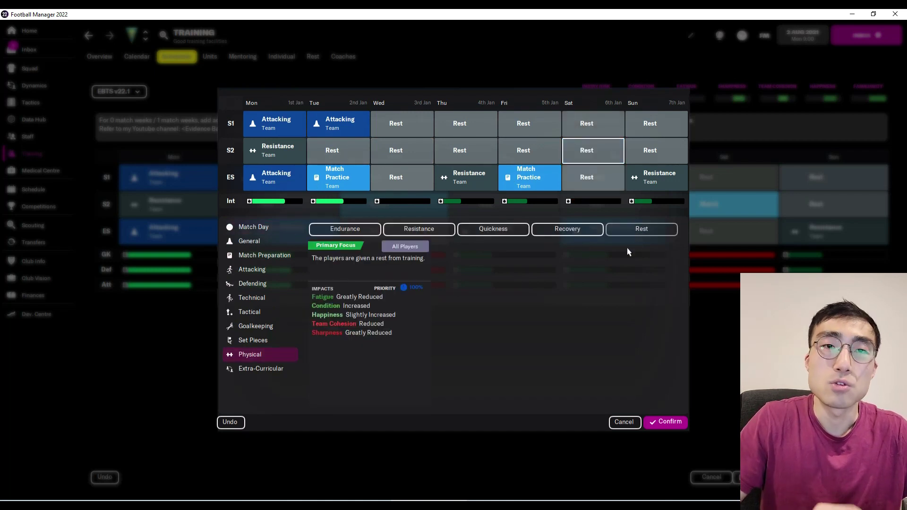
Set Wednesday's first session to Attacking and Thursday's first session to Resistance
click(401, 125)
click(268, 232)
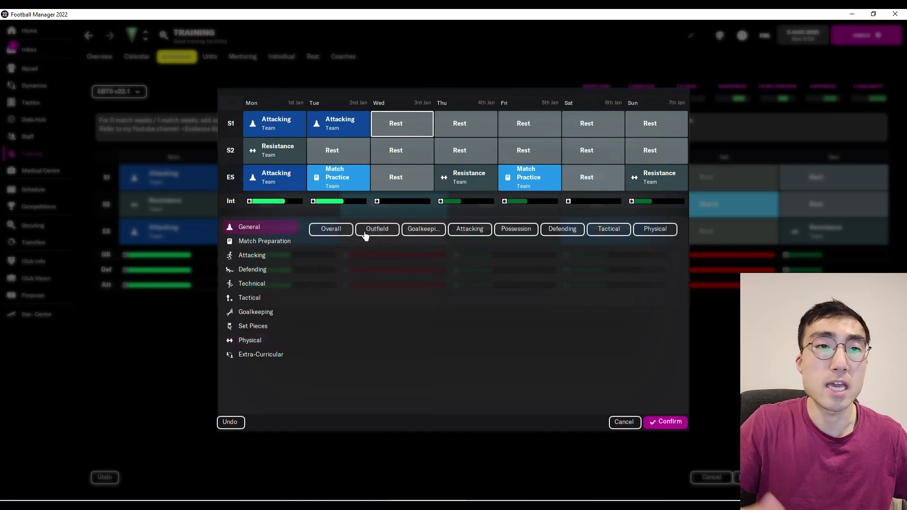
click(472, 229)
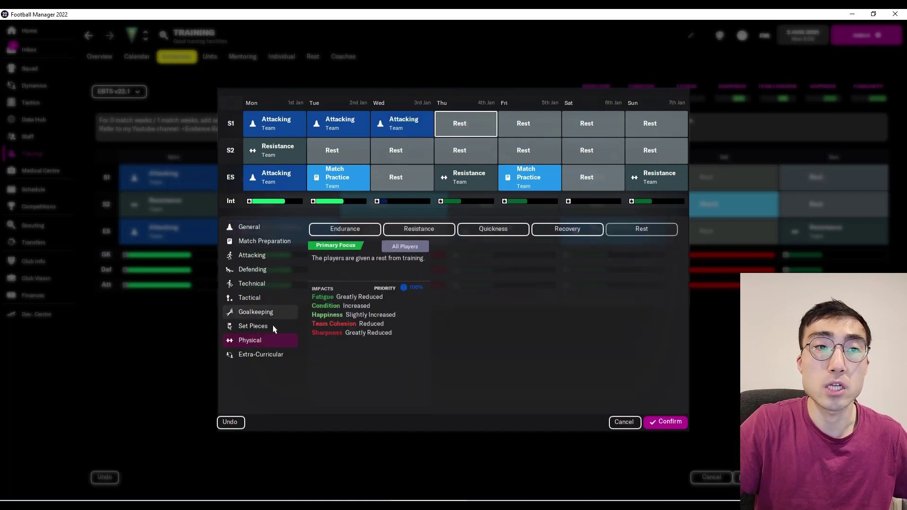
click(418, 230)
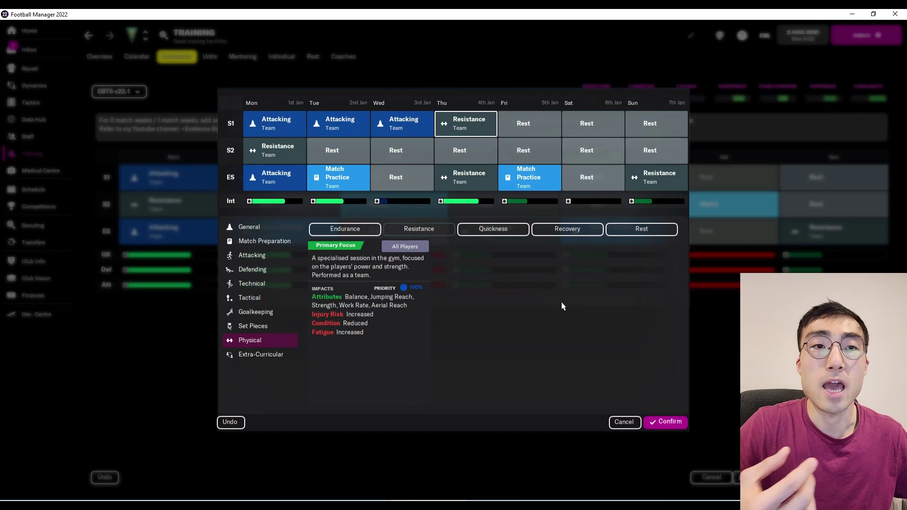
Confirm the adapted Wednesday and Thursday sessions, and set Friday's first session to Resistance
click(676, 422)
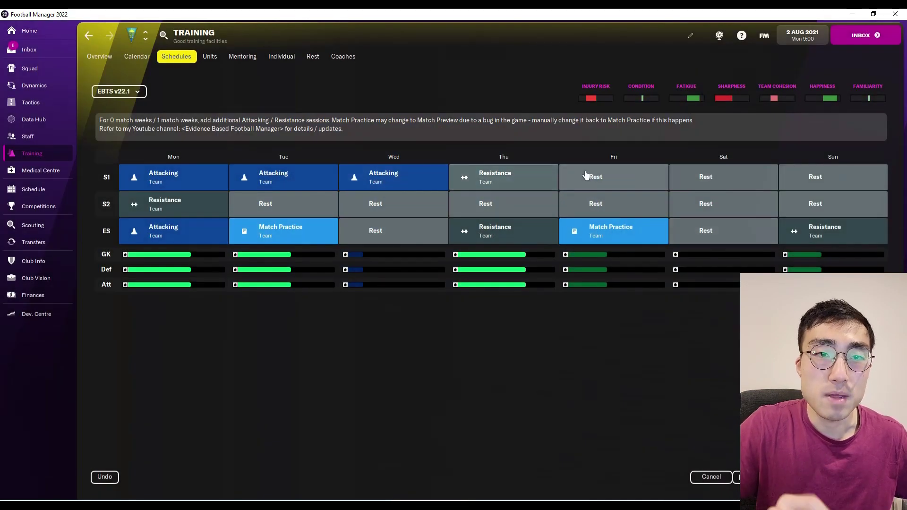
click(605, 182)
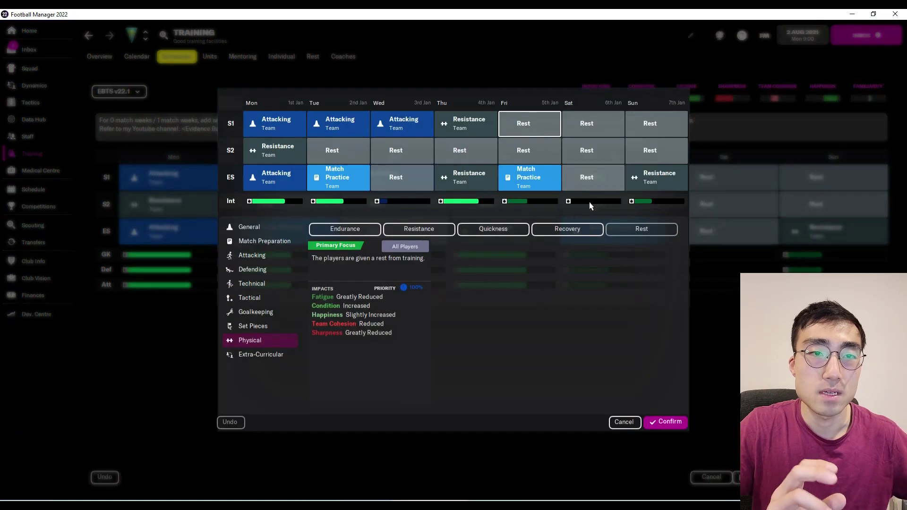
click(433, 231)
click(662, 422)
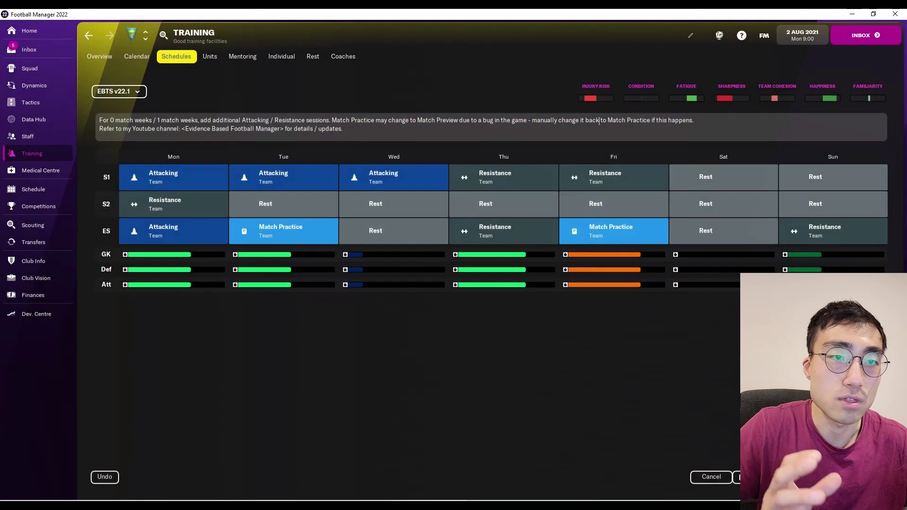
mouse_move(592, 102)
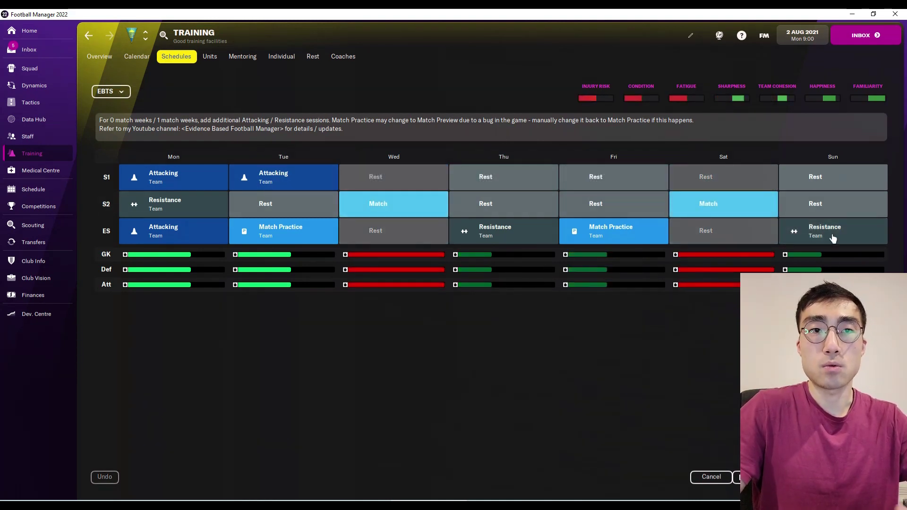
Look through the training calendar from August to November 2021 to see how many matches fall in each week
click(134, 57)
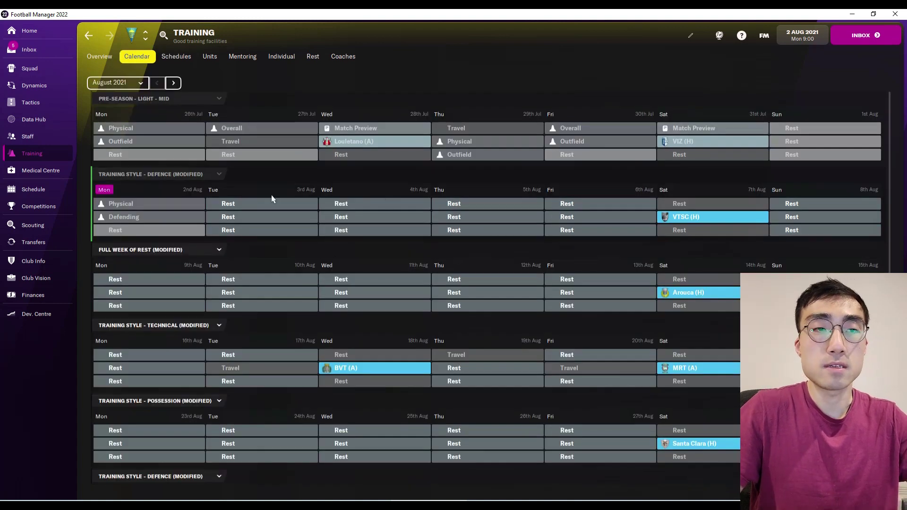
click(173, 82)
click(174, 83)
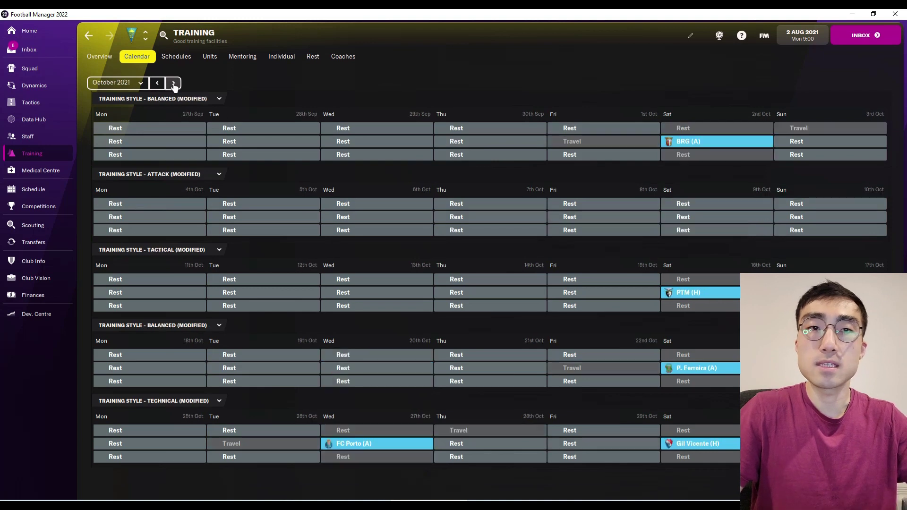
click(173, 83)
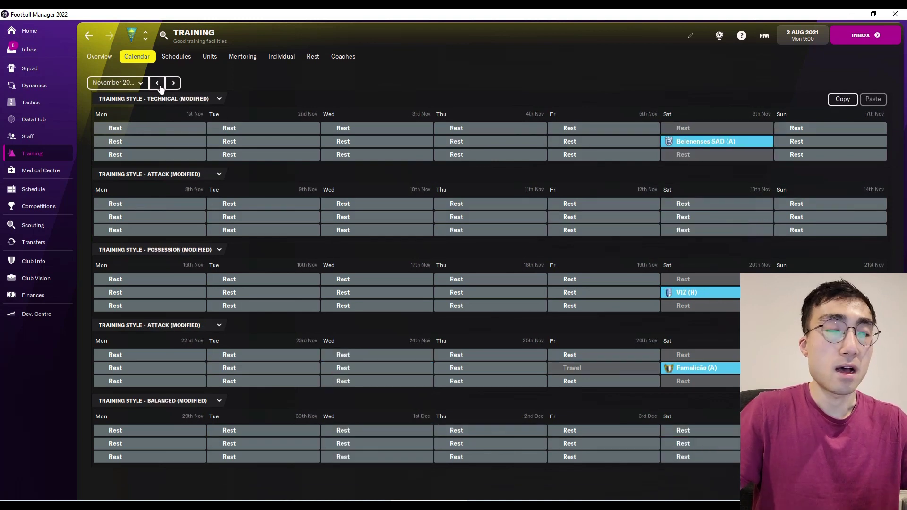
click(157, 83)
click(158, 84)
click(157, 84)
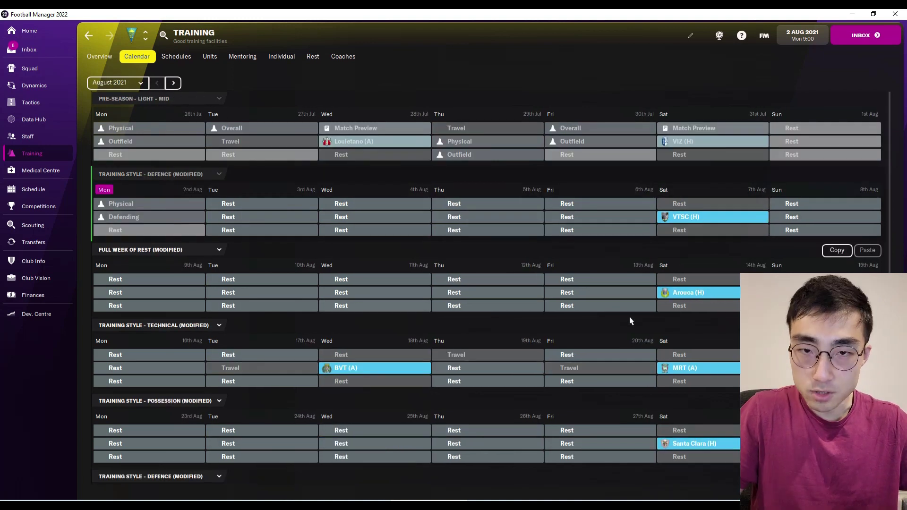
Apply the EBTS schedule to the calendar week starting 9 August and check the following months through November
click(142, 250)
click(222, 85)
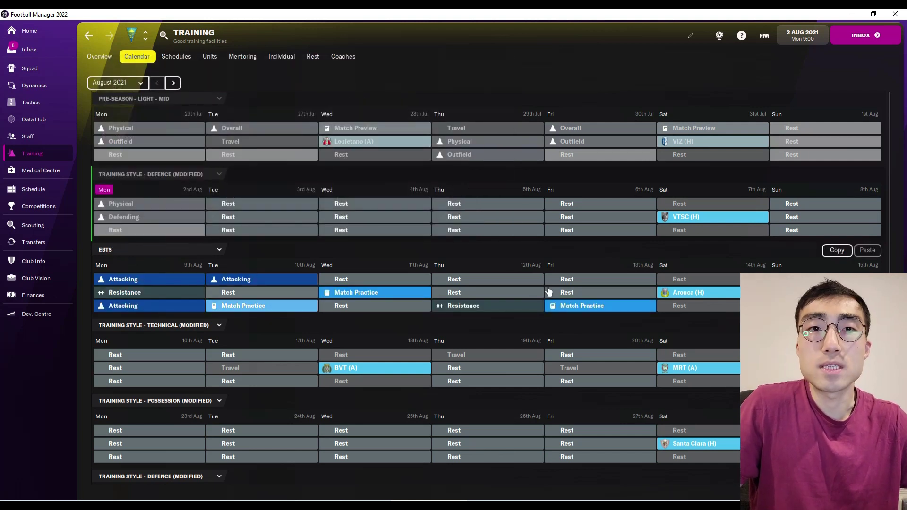
click(174, 83)
click(173, 83)
click(174, 83)
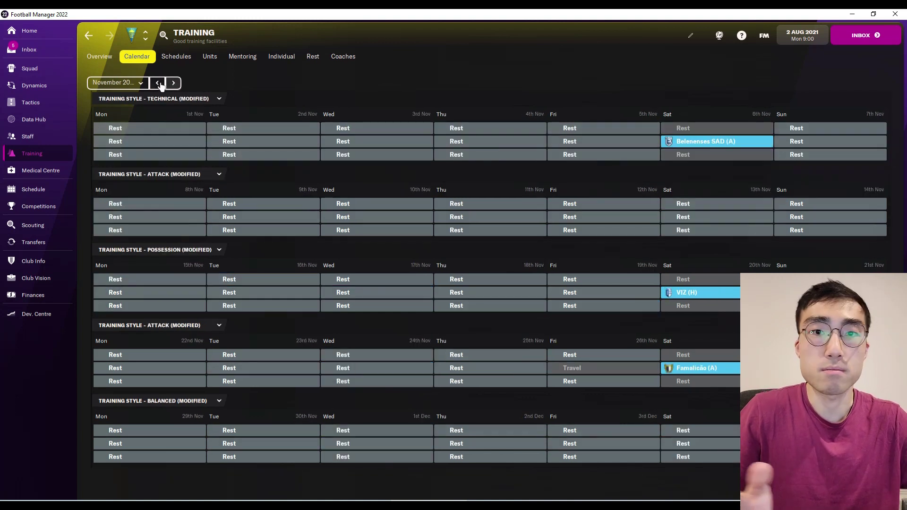
click(158, 83)
click(158, 83)
click(159, 83)
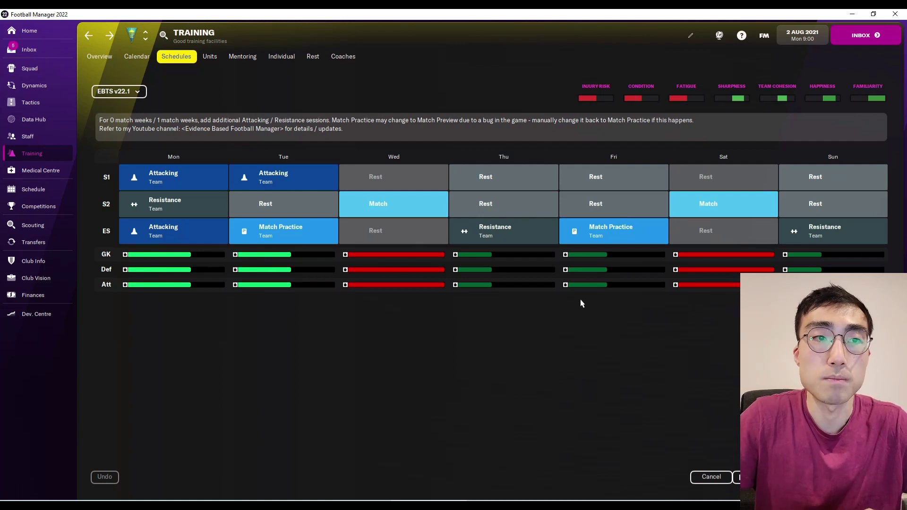
click(486, 179)
click(551, 230)
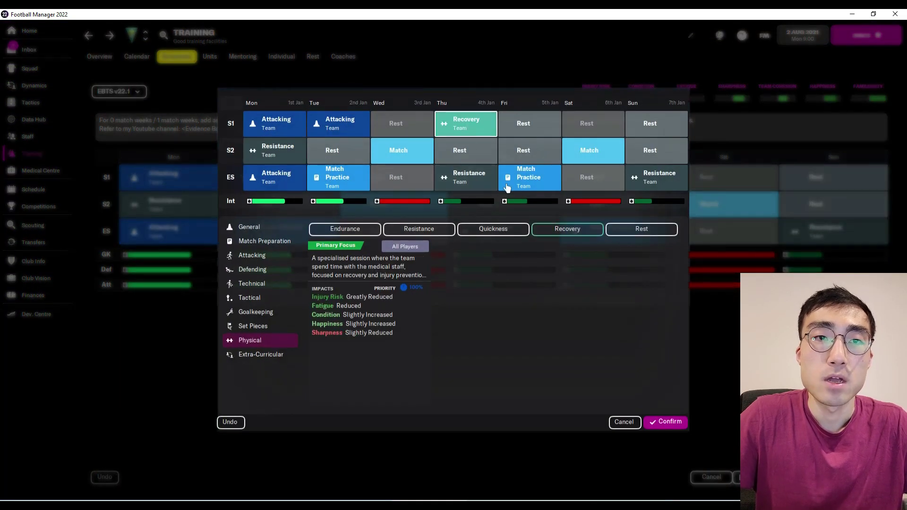
click(623, 422)
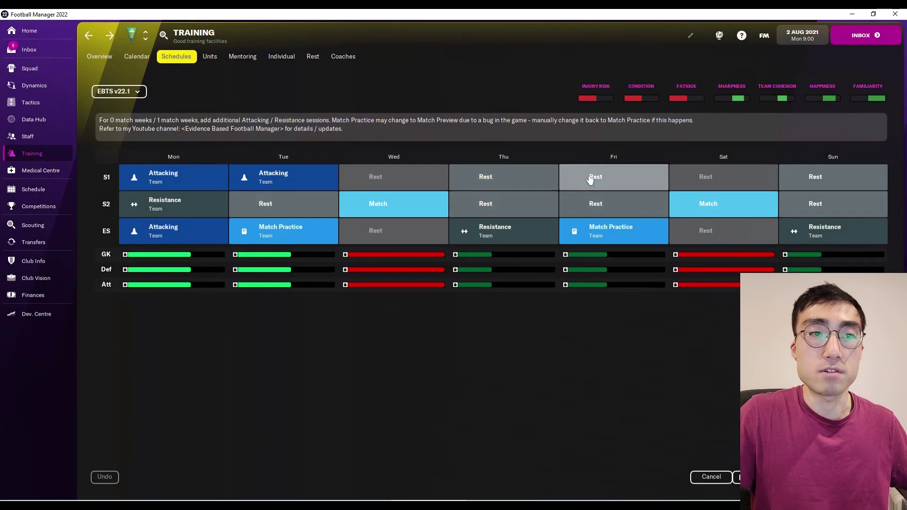
Set the first sessions on Thursday, Friday and Sunday and Tuesday's second session to Recovery in the EBTS v22.1 schedule
click(594, 178)
click(477, 125)
click(567, 228)
click(529, 127)
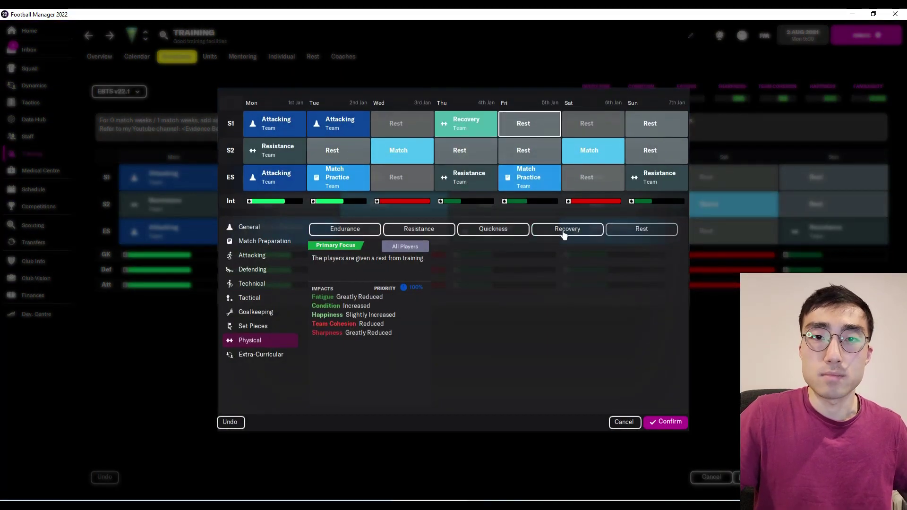
click(567, 229)
click(643, 125)
click(567, 229)
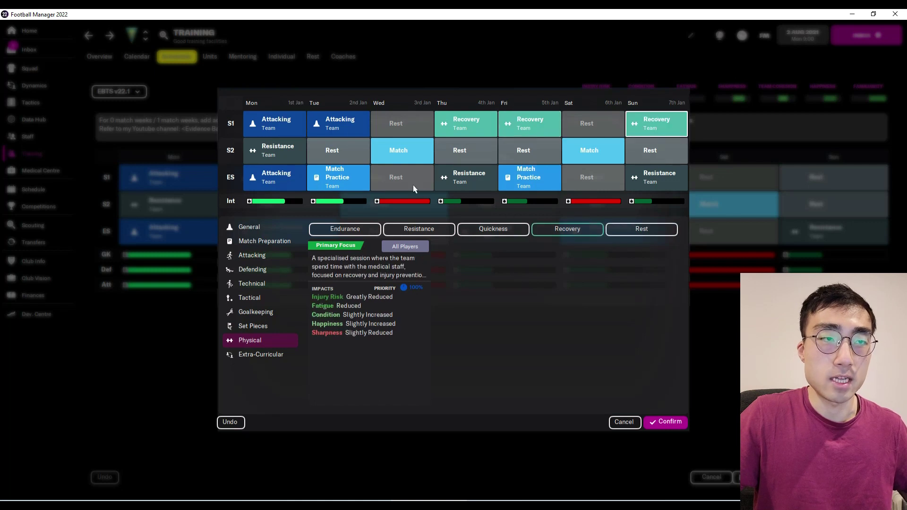
click(460, 150)
click(356, 156)
click(567, 231)
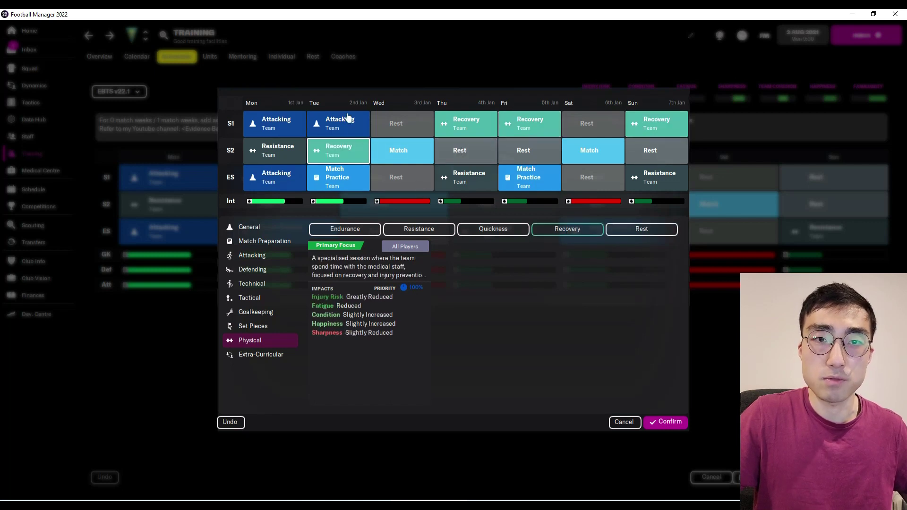
click(666, 422)
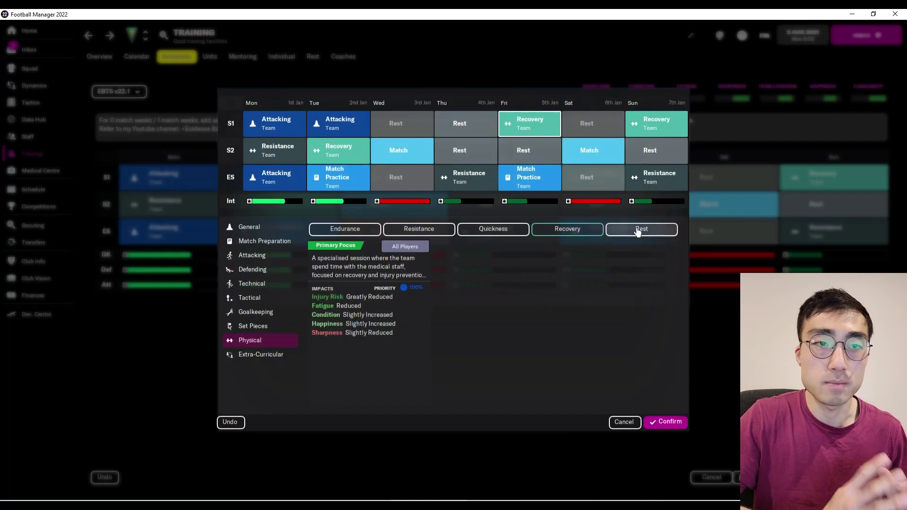
Change the Recovery sessions on Friday, Sunday and Tuesday back to Rest and confirm the schedule
click(641, 229)
click(656, 124)
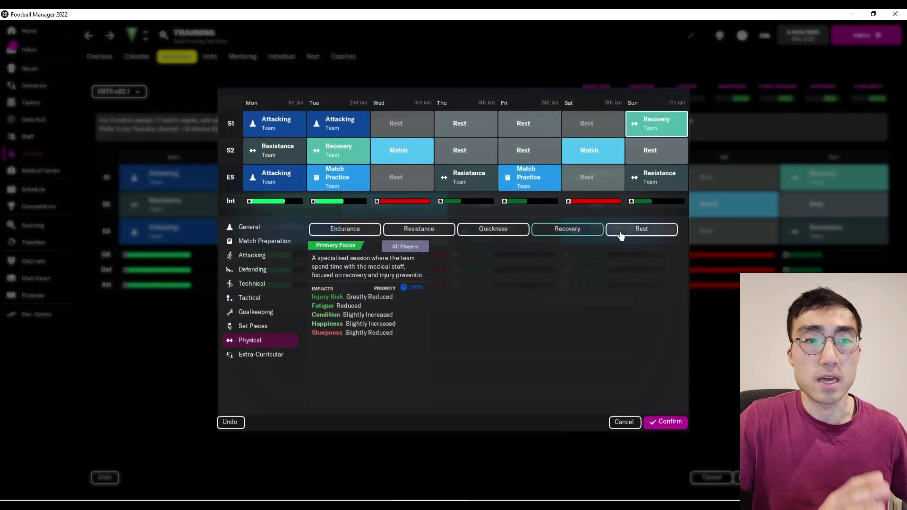
click(641, 229)
click(347, 152)
click(663, 230)
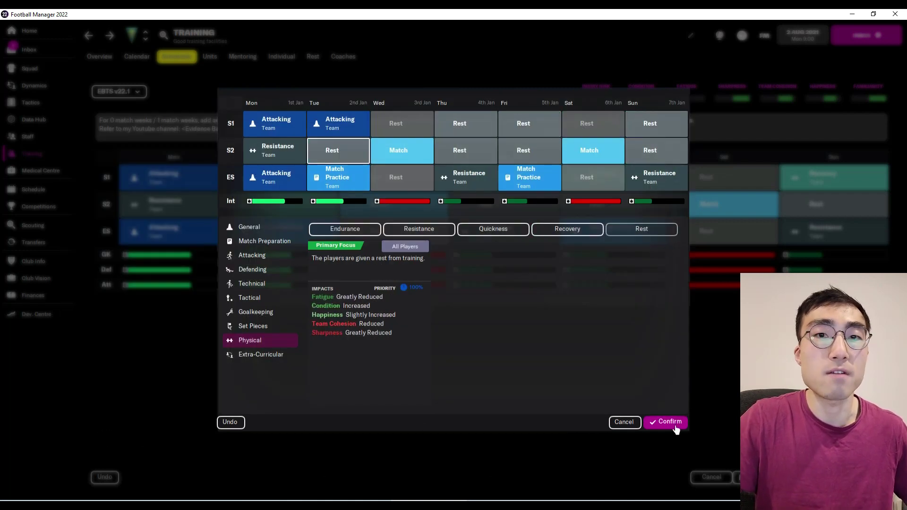
click(670, 422)
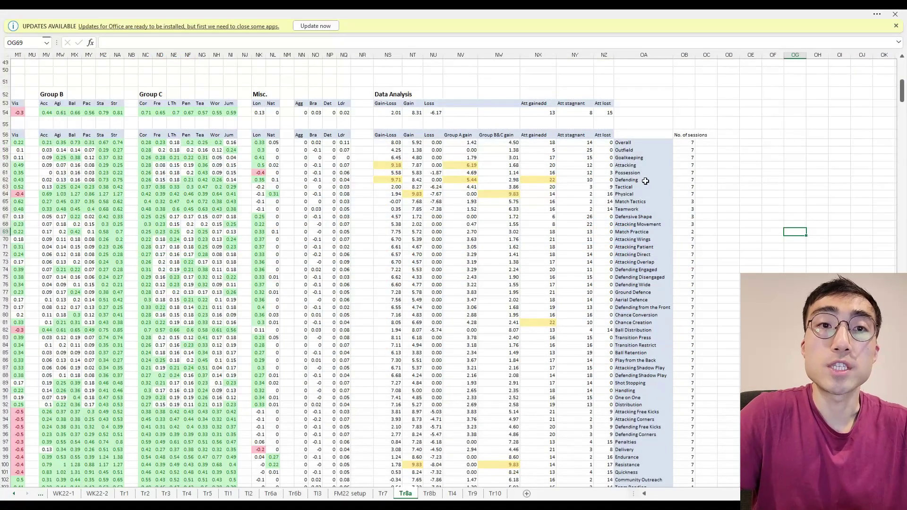
In the Excel workbook's Tr8a sheet, examine the Defending session's data analysis and raw attribute growth for outfield players
drag(645, 181, 397, 181)
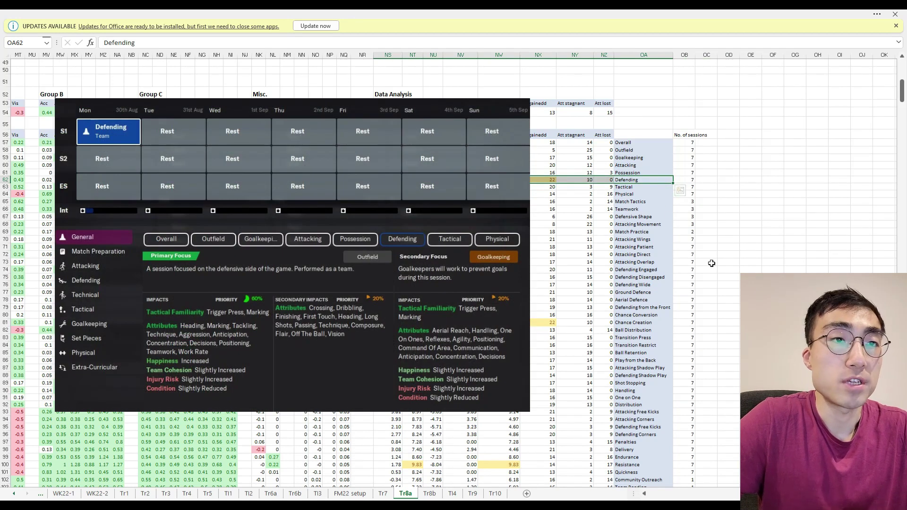
drag(657, 181, 390, 181)
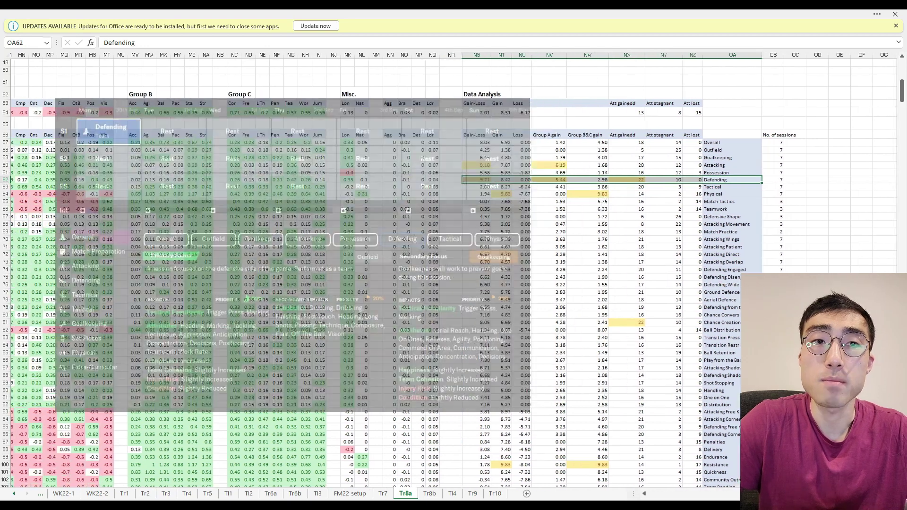
scroll(193, 238, left, 6)
drag(55, 178, 825, 181)
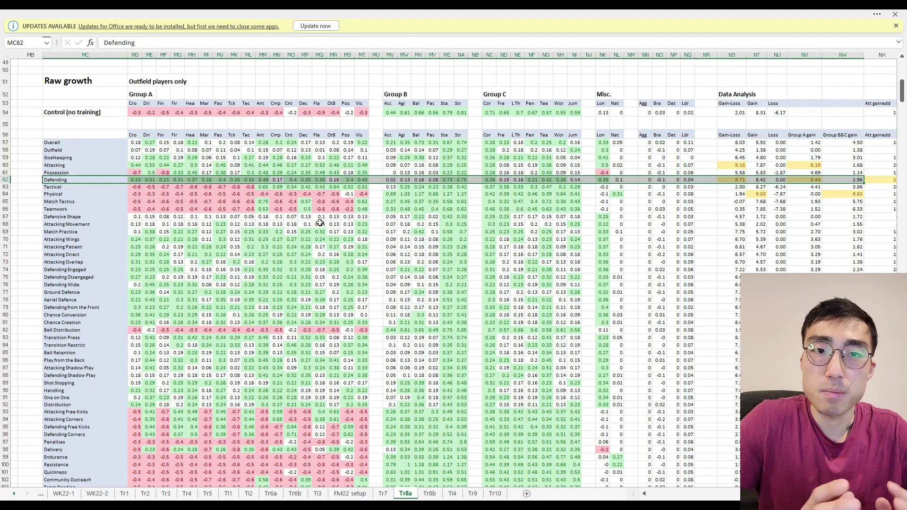
Highlight the Attacking session's raw growth and compare its data analysis figures with those of the Defending session
drag(56, 166, 873, 165)
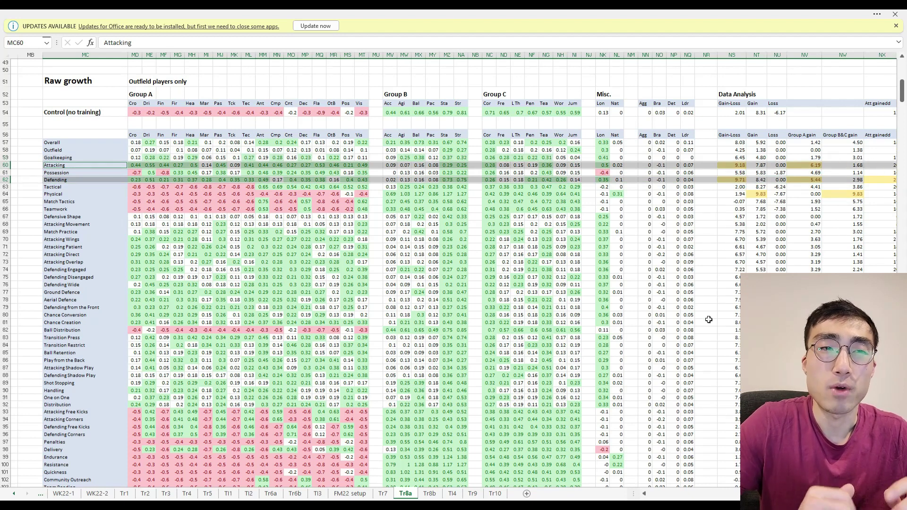
scroll(453, 269, right, 3)
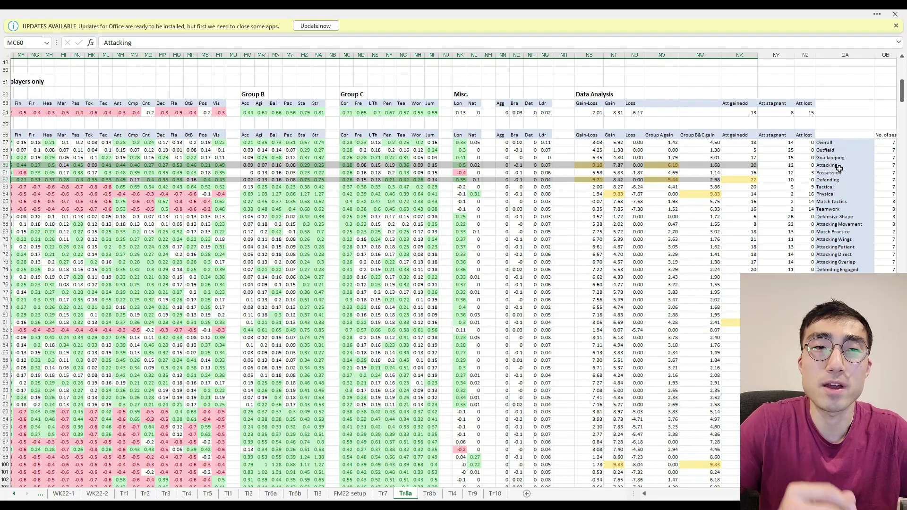
drag(840, 168, 856, 182)
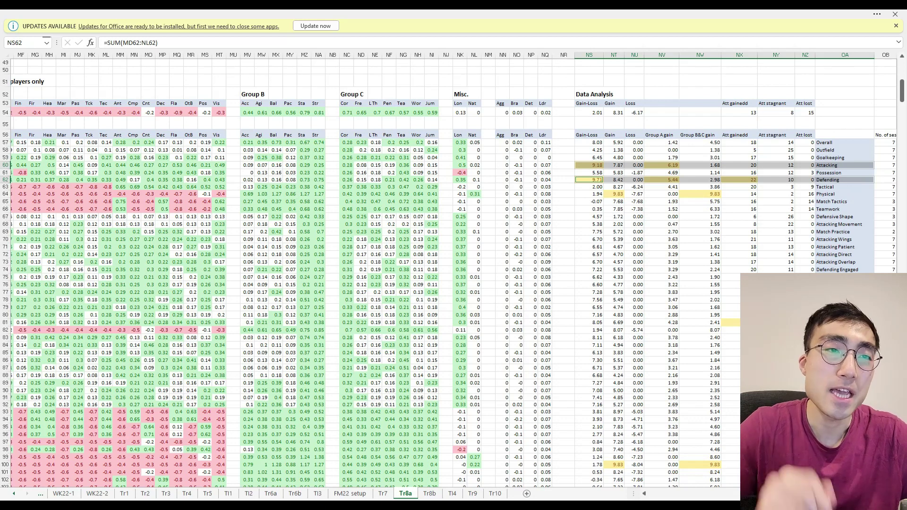
scroll(541, 368, left, 3)
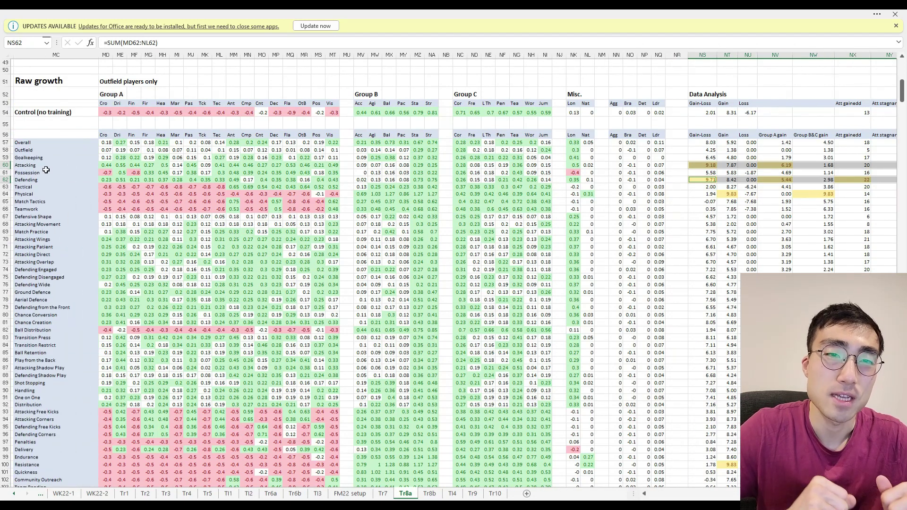
Compare the Attacking and Defending rows attribute by attribute across Group A, Group B, Group C and Misc
drag(45, 166, 657, 166)
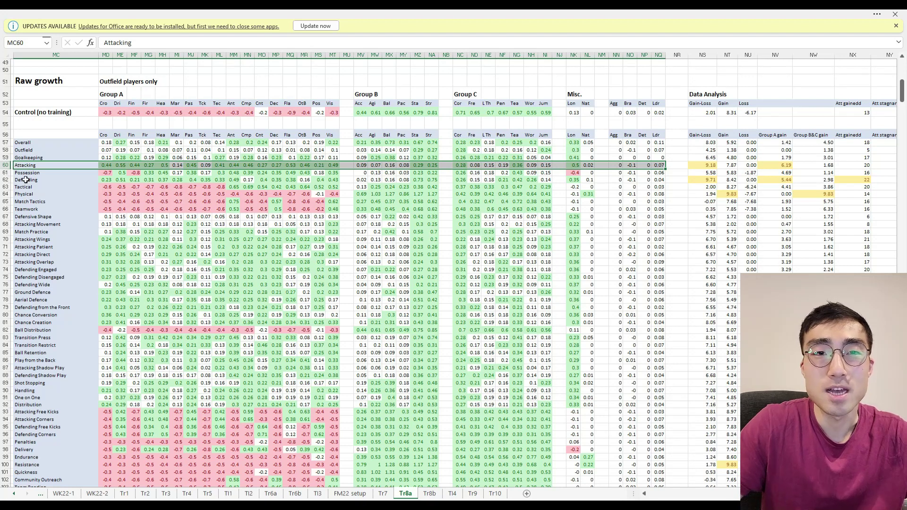
drag(25, 180, 577, 180)
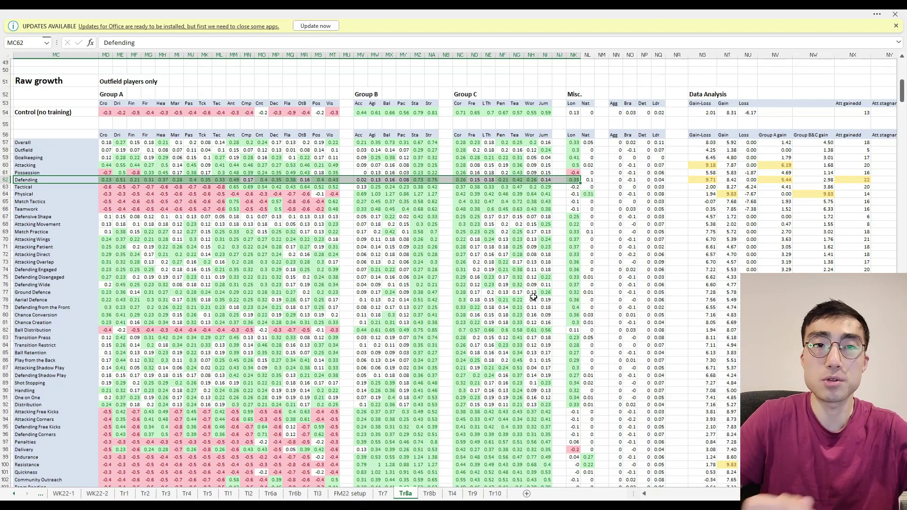
drag(23, 165, 594, 171)
scroll(453, 269, right, 3)
click(563, 216)
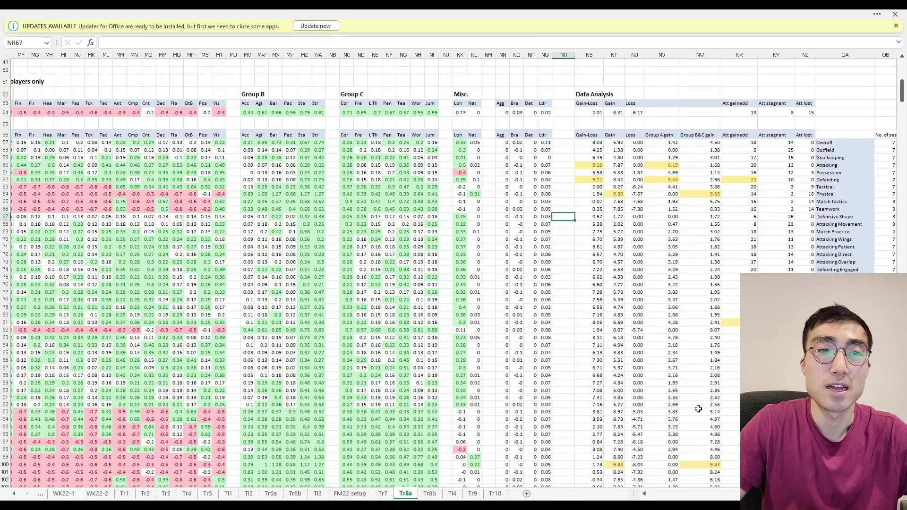
scroll(454, 269, left, 4)
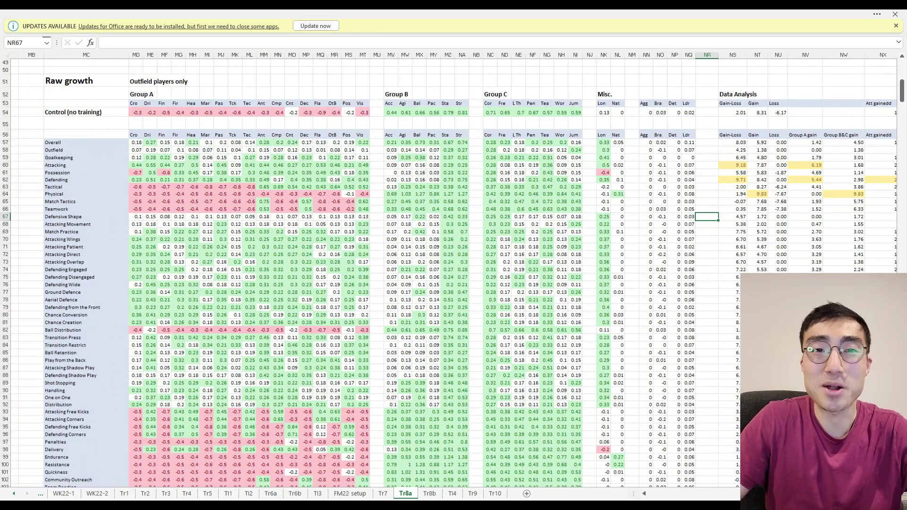
Back in Football Manager, review Monday's Attacking and Resistance sessions, Wednesday's Match, Thursday's Resistance and Friday's Match Practice
key(alt+Tab)
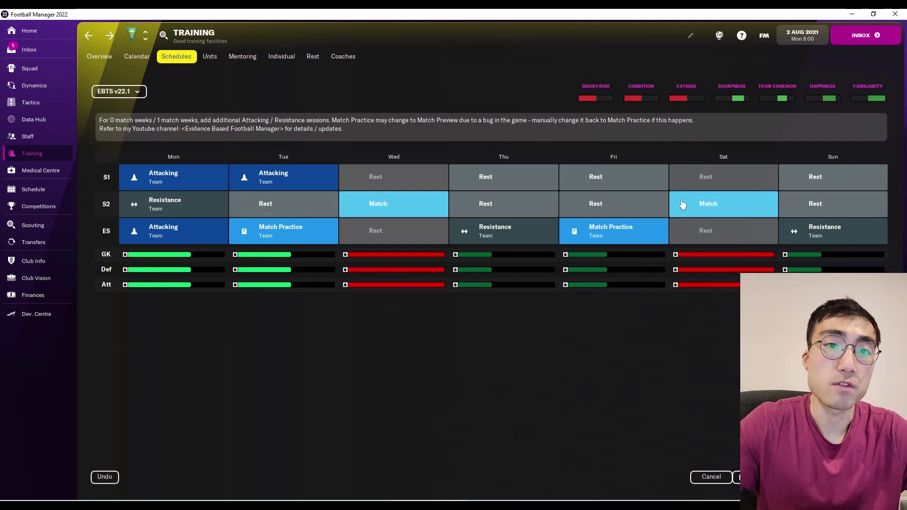
click(175, 180)
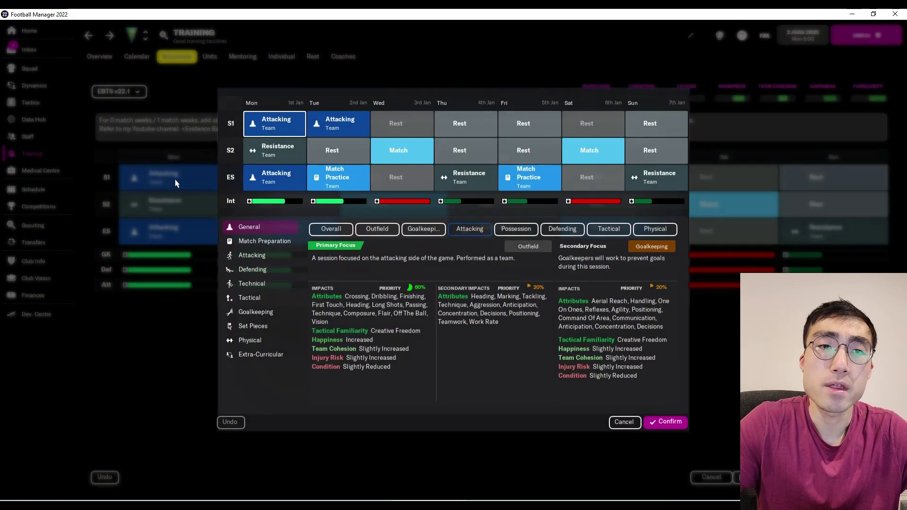
click(274, 151)
click(422, 163)
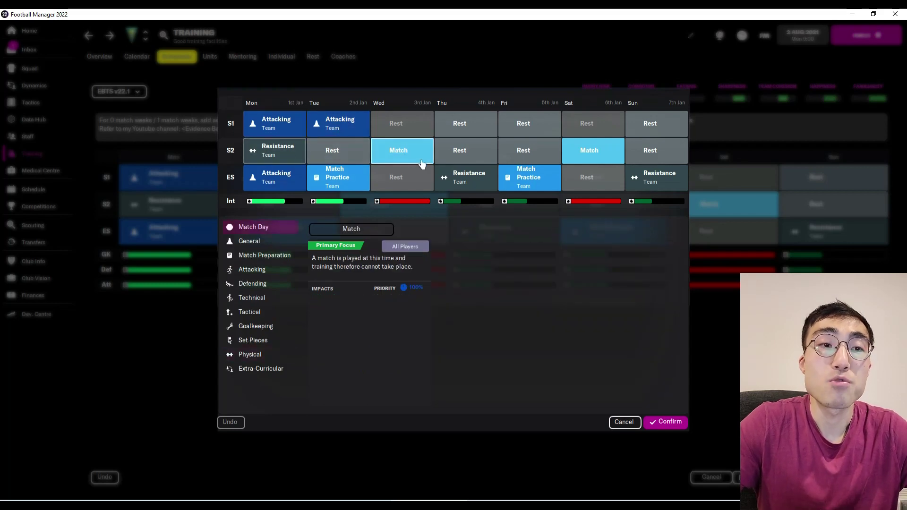
click(461, 177)
click(531, 178)
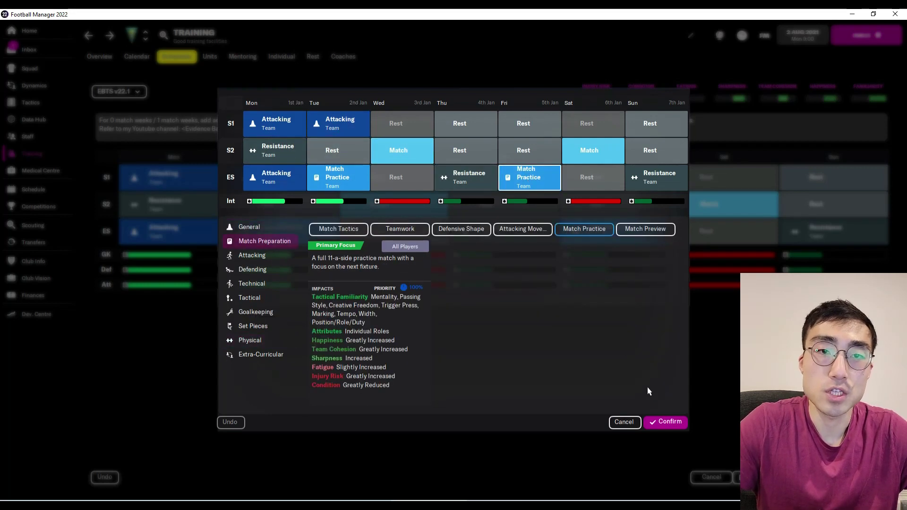
click(667, 423)
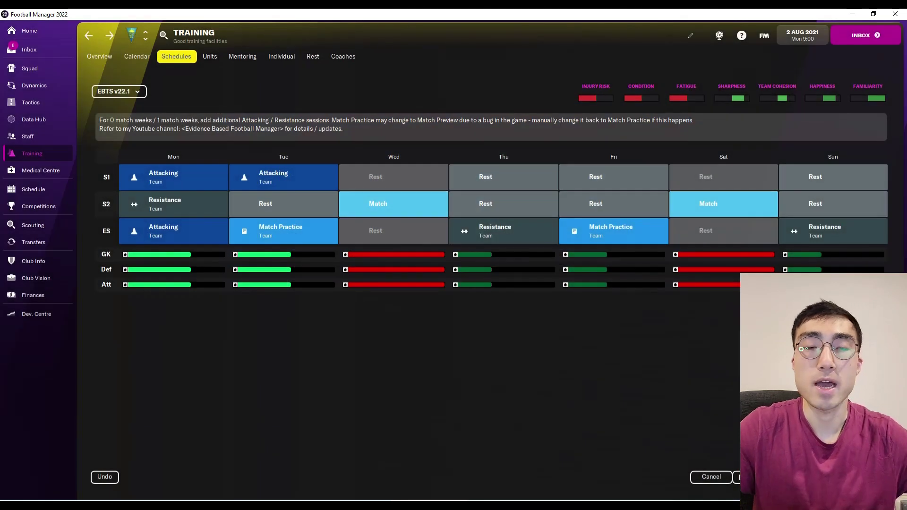